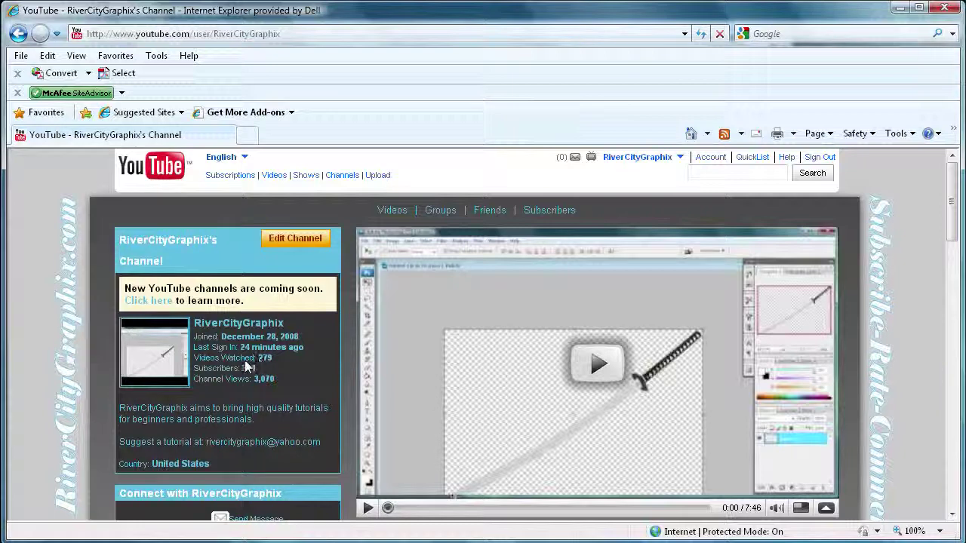
# Step: Minimize the YouTube channel's browser window and switch to Adobe Flash CS3
pyautogui.moveTo(242, 367); pyautogui.dragTo(255, 372)
pyautogui.click(255, 371)
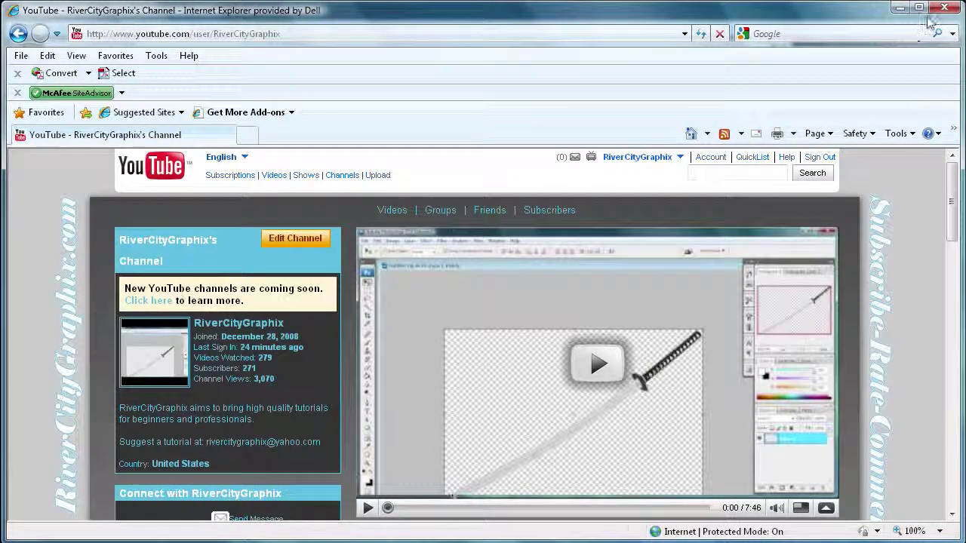
pyautogui.click(899, 8)
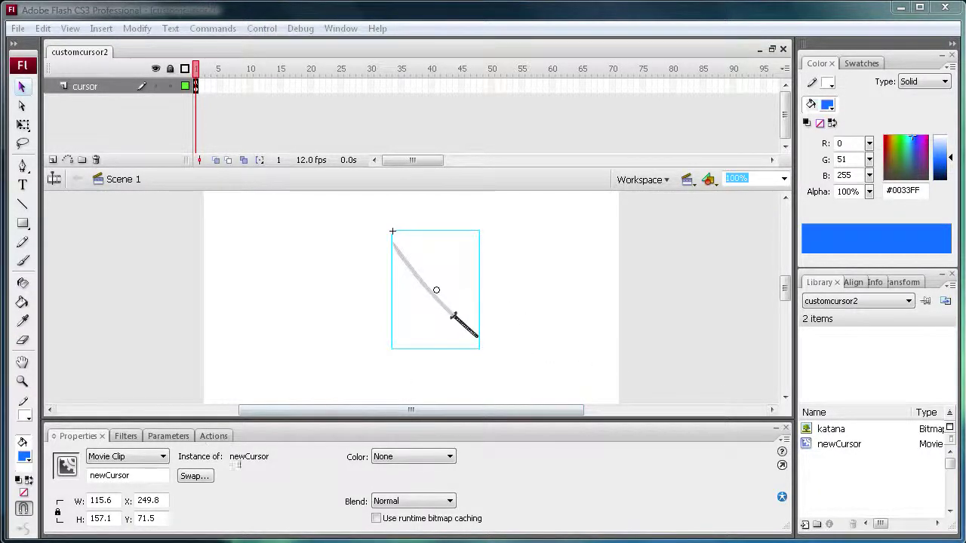
# Step: Review the ActionScript on frame 1 of the cursor layer, and return to the frame's properties
pyautogui.click(216, 436)
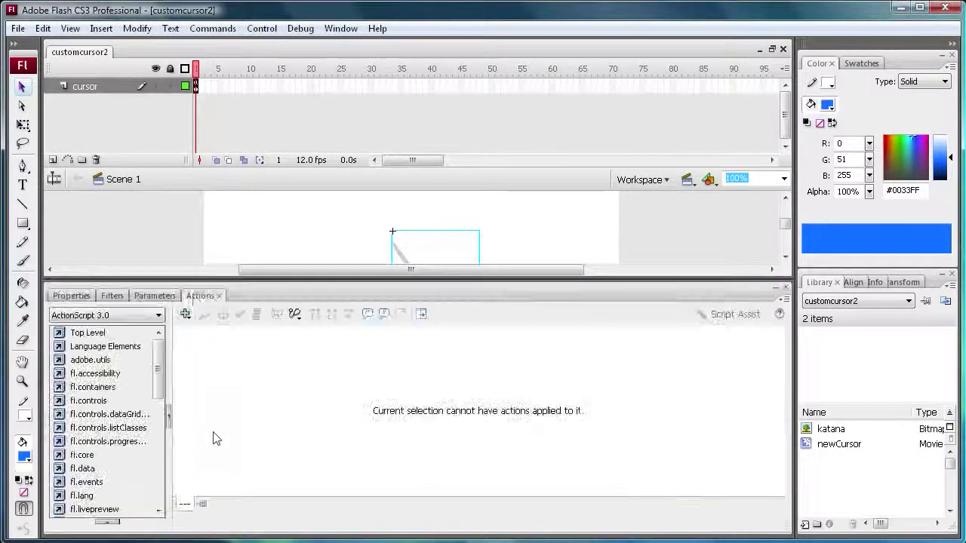
pyautogui.click(194, 85)
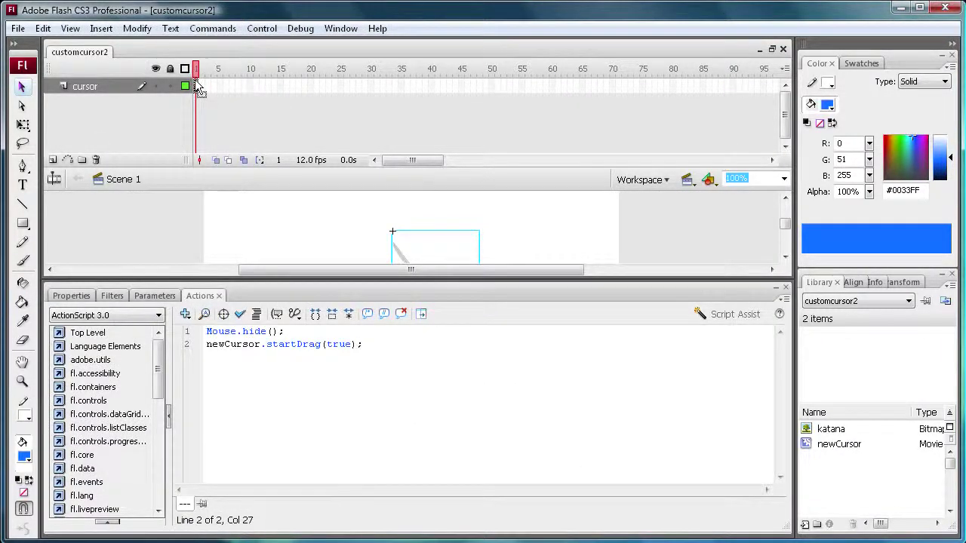
pyautogui.moveTo(370, 356); pyautogui.dragTo(173, 316)
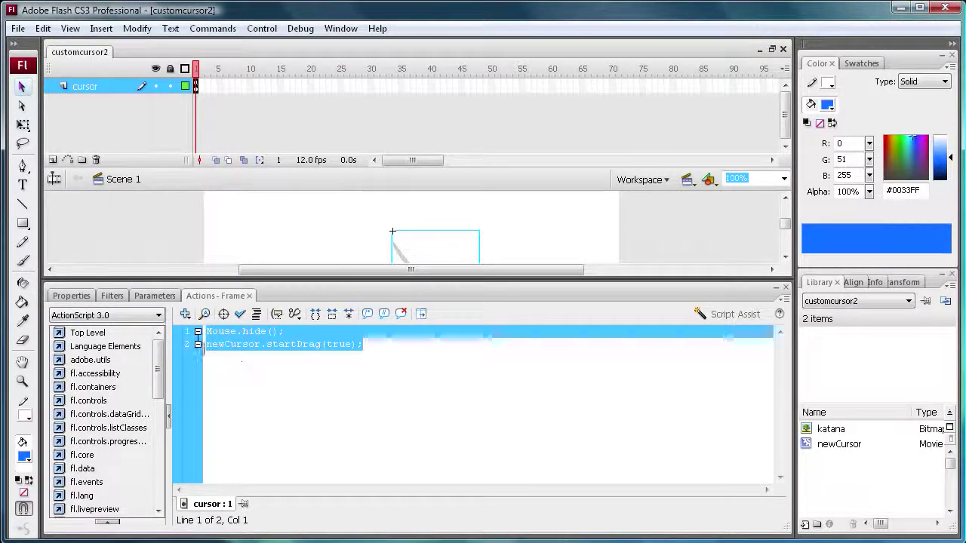
pyautogui.click(74, 296)
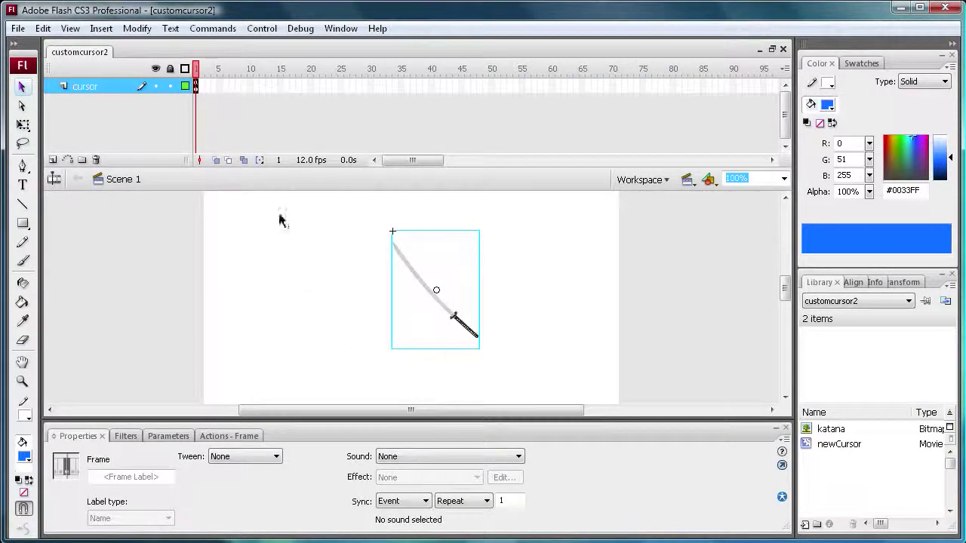
# Step: Delete the katana bitmap and the newCursor movie clip from the library
pyautogui.click(828, 430)
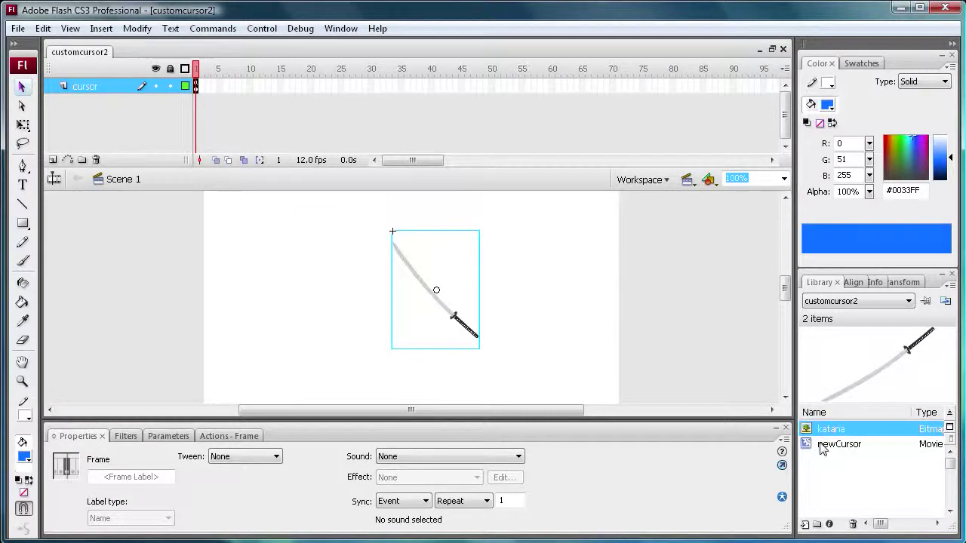
pyautogui.keyDown('shift'); pyautogui.click(822, 445); pyautogui.keyUp('shift')
pyautogui.rightClick(821, 444)
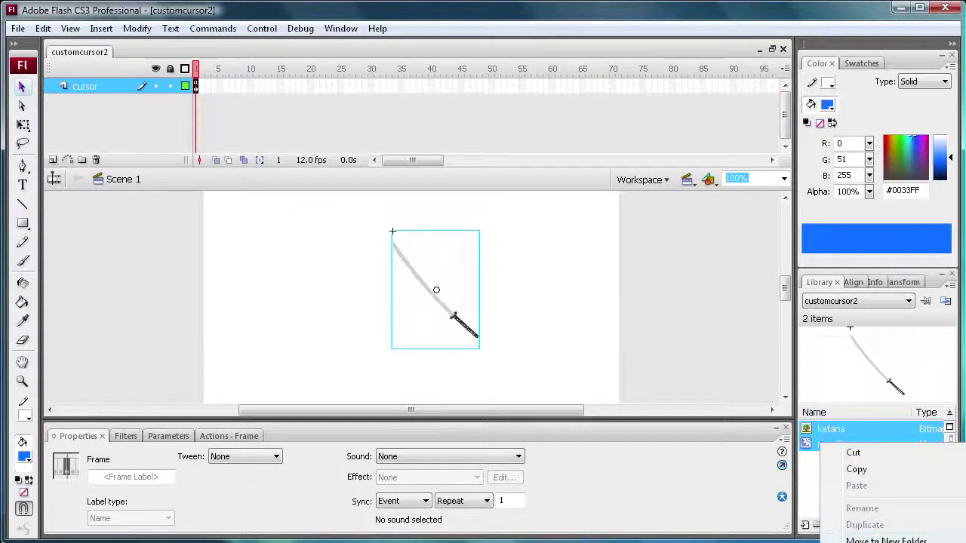
pyautogui.click(864, 542)
# Step: Import the custom-mouse_06, custom-mouse_09 and ring images to the stage
pyautogui.click(18, 29)
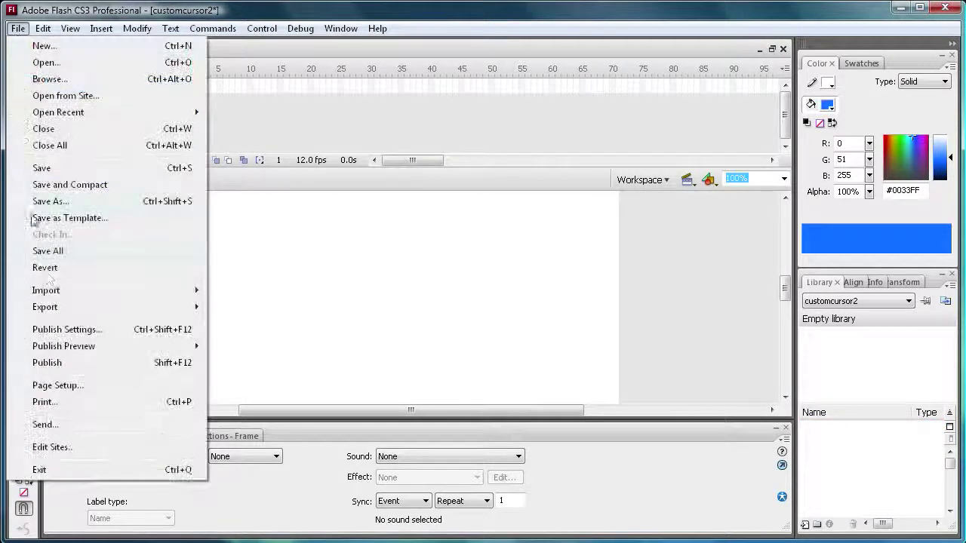
pyautogui.moveTo(65, 292)
pyautogui.click(266, 298)
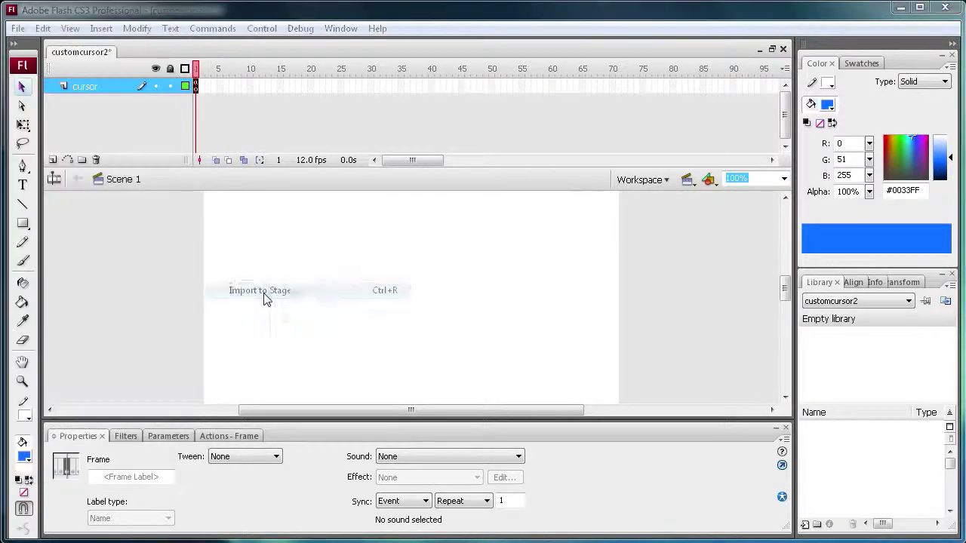
pyautogui.click(410, 213)
pyautogui.keyDown('ctrl'); pyautogui.click(466, 228); pyautogui.keyUp('ctrl')
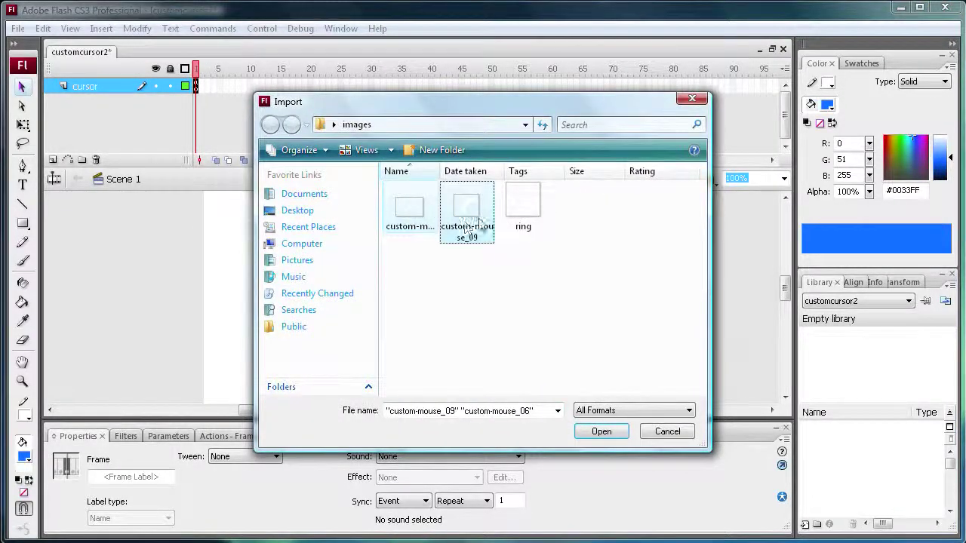
pyautogui.keyDown('ctrl'); pyautogui.click(521, 211); pyautogui.keyUp('ctrl')
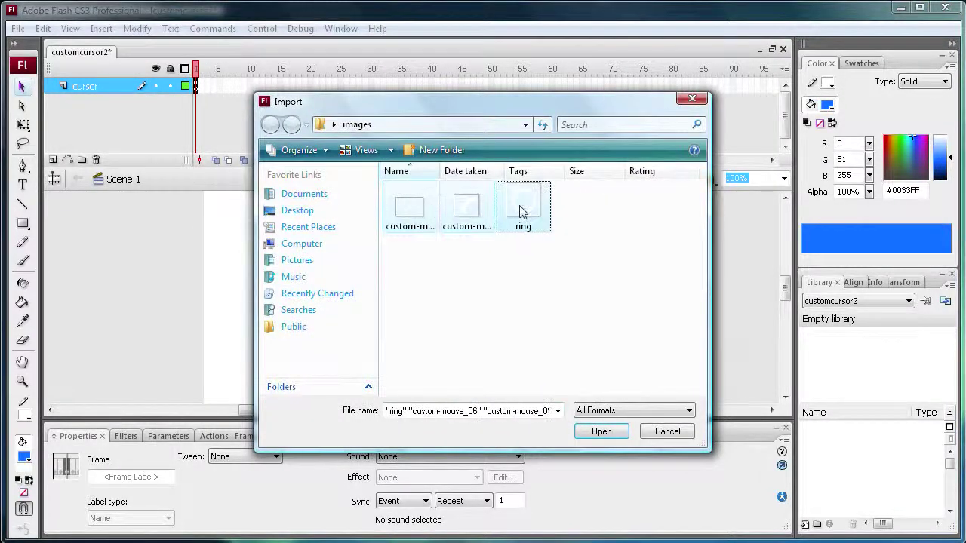
pyautogui.click(602, 431)
# Step: Clear the imported bitmaps off the stage and set the document background to black
pyautogui.click(252, 222)
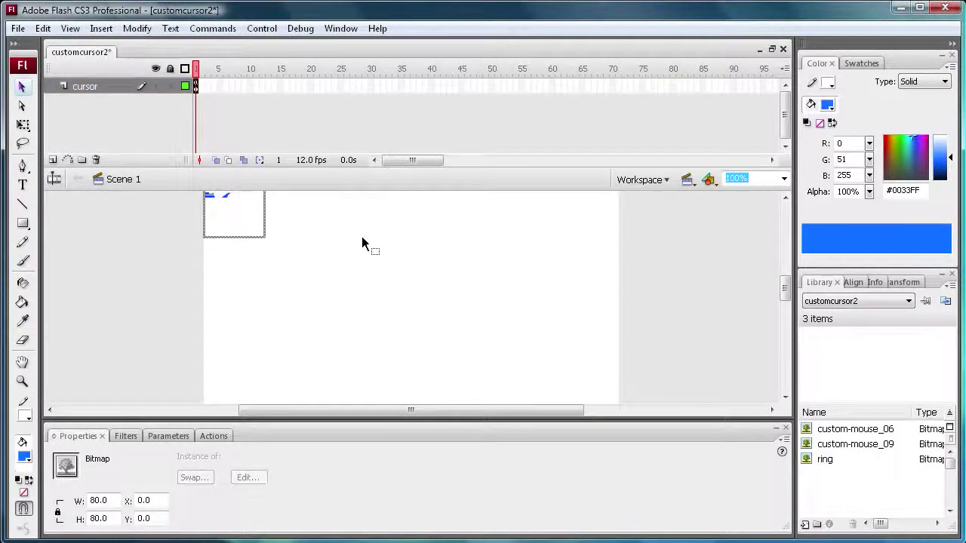
pyautogui.press('Delete')
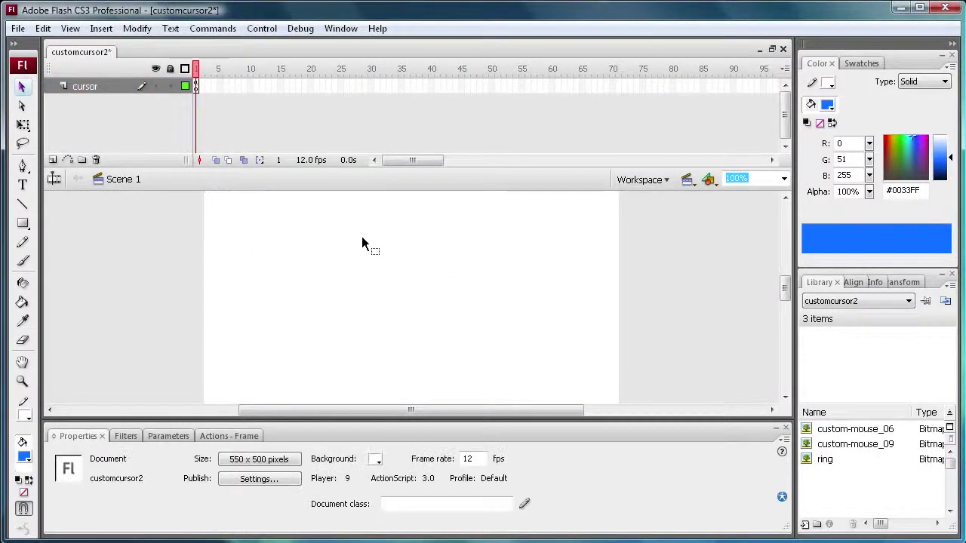
pyautogui.click(375, 461)
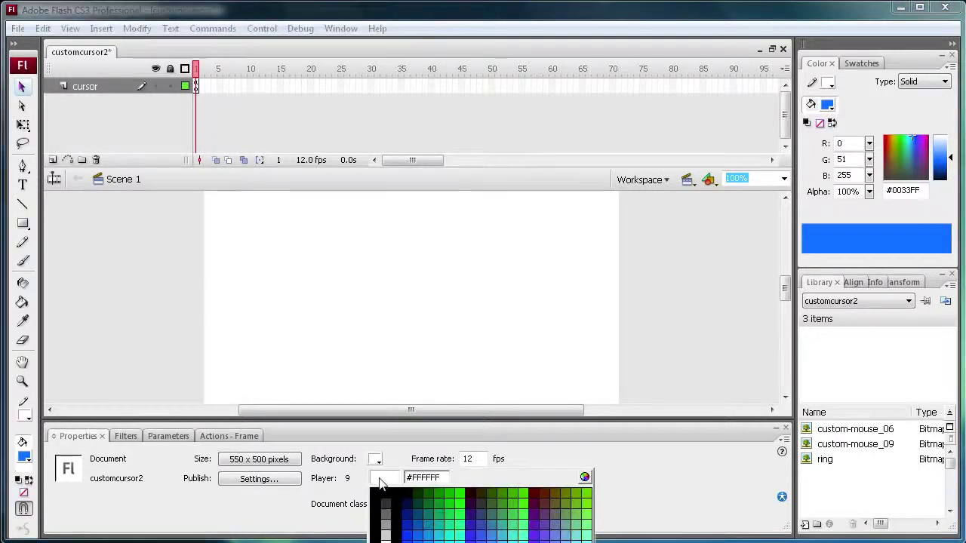
pyautogui.click(389, 498)
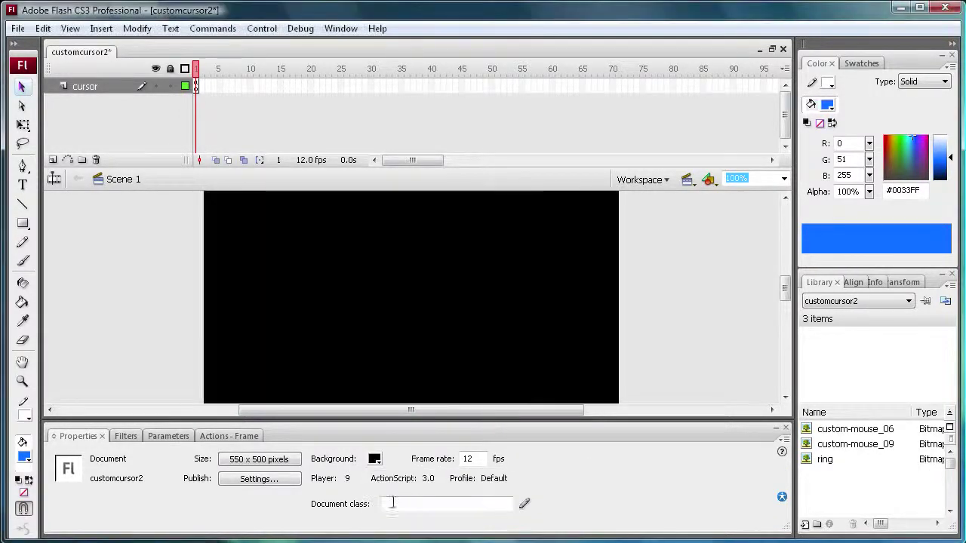
# Step: Preview the imported bitmaps in the library and place the ring on the stage at about X 222, Y 100
pyautogui.click(838, 457)
pyautogui.click(836, 445)
pyautogui.click(838, 429)
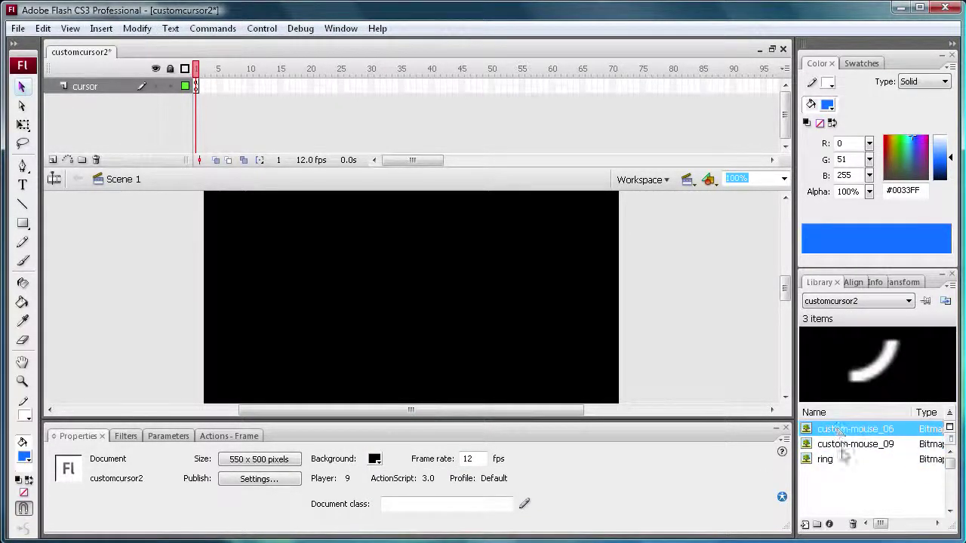
pyautogui.click(839, 459)
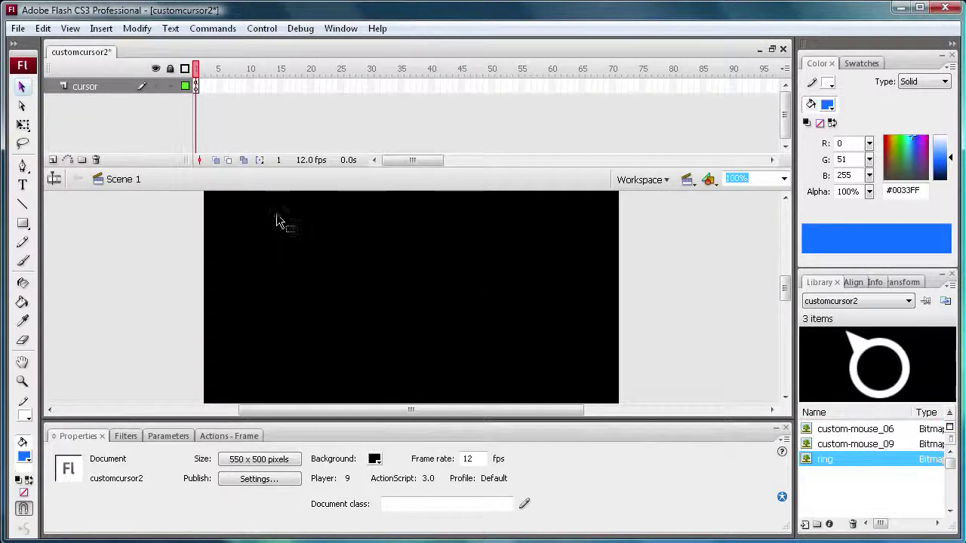
pyautogui.moveTo(827, 464); pyautogui.dragTo(401, 281)
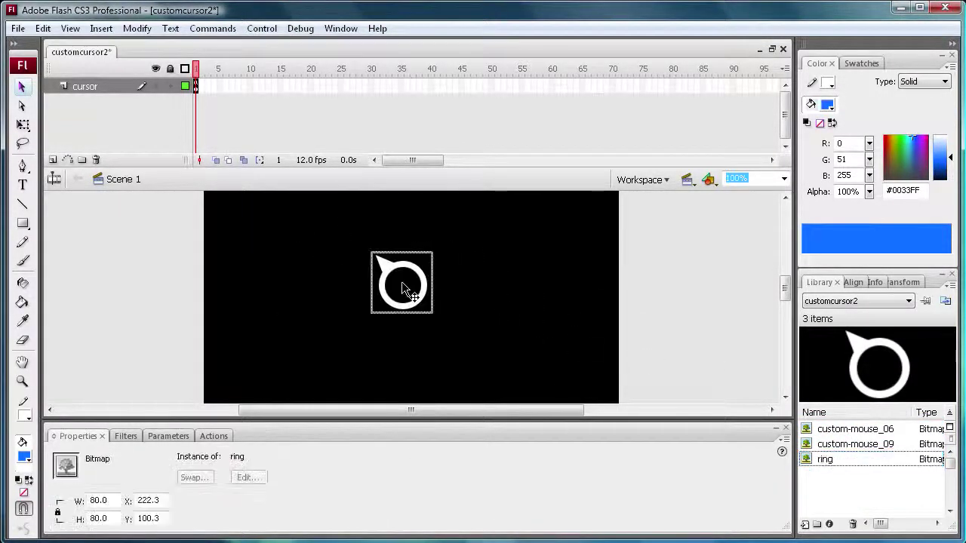
# Step: Compare the previews of the custom-mouse_06 and custom-mouse_09 bitmaps in the library
pyautogui.moveTo(830, 443); pyautogui.dragTo(832, 448)
pyautogui.click(830, 428)
pyautogui.click(831, 444)
pyautogui.click(829, 430)
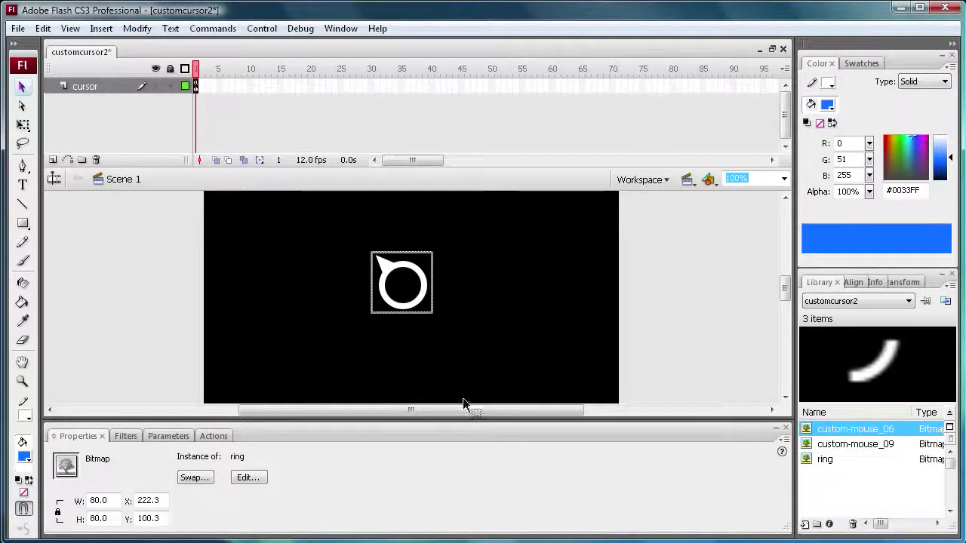
# Step: Convert the ring bitmap to a movie clip symbol named newCursor and give its instance the name newCursor
pyautogui.click(389, 273)
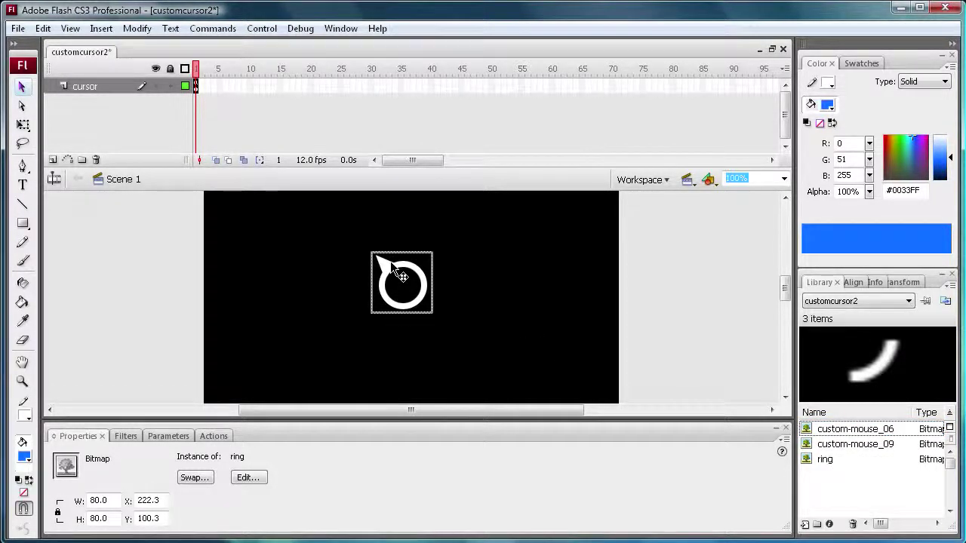
pyautogui.press('F8')
pyautogui.write('newCursor')
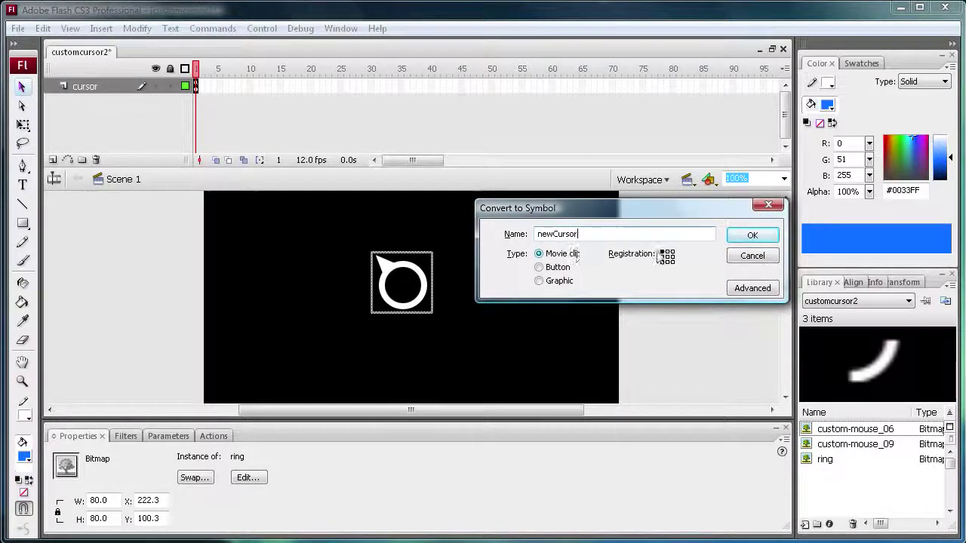
pyautogui.click(751, 237)
pyautogui.click(139, 478)
pyautogui.write('newCursor')
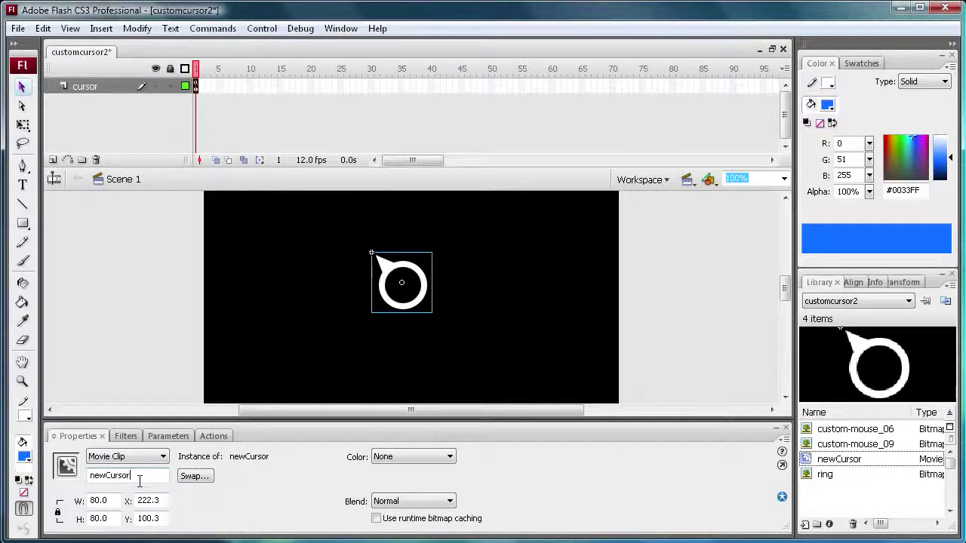
# Step: Test the movie to check how the ring cursor follows the mouse, and close the preview
pyautogui.click(262, 28)
pyautogui.click(309, 143)
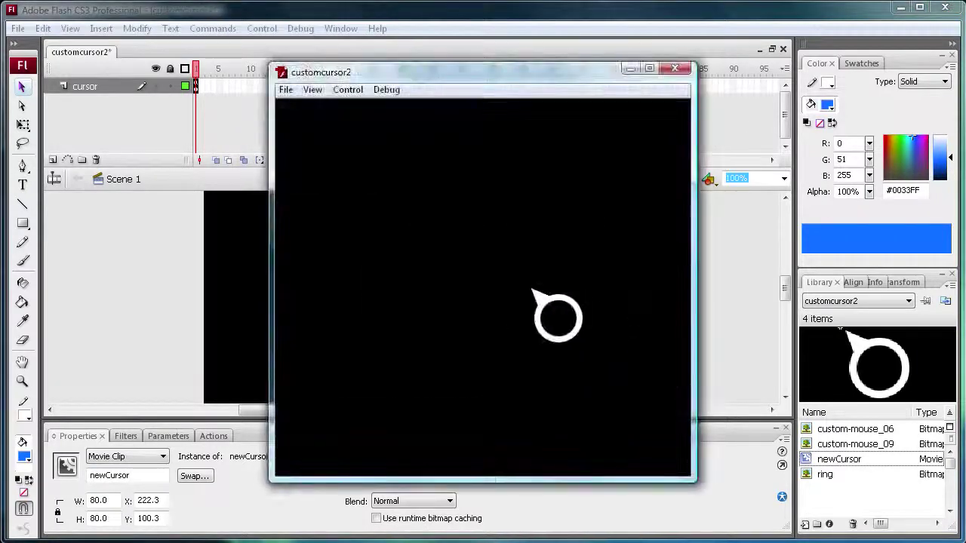
pyautogui.click(676, 68)
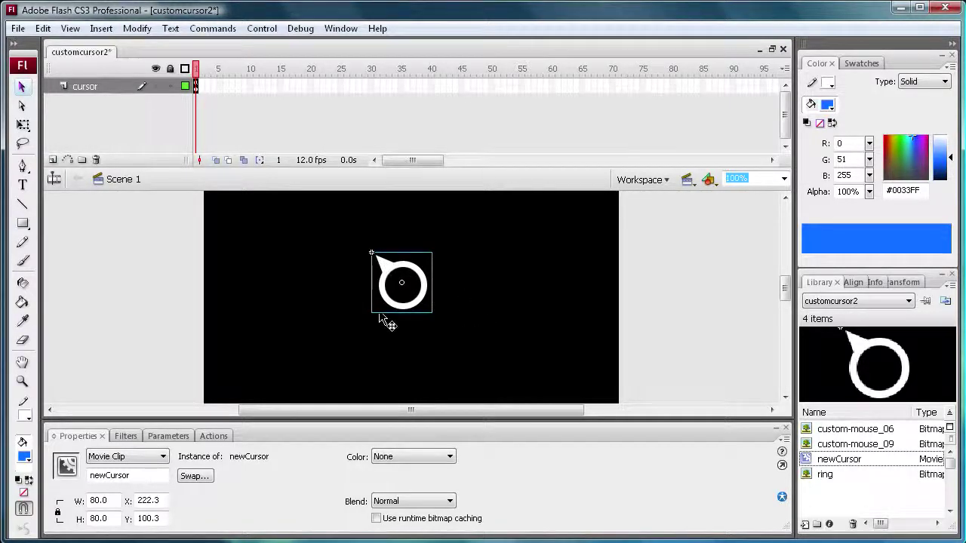
# Step: Position the newCursor instance on the stage at X 248.9 and Y 196.5
pyautogui.click(148, 501)
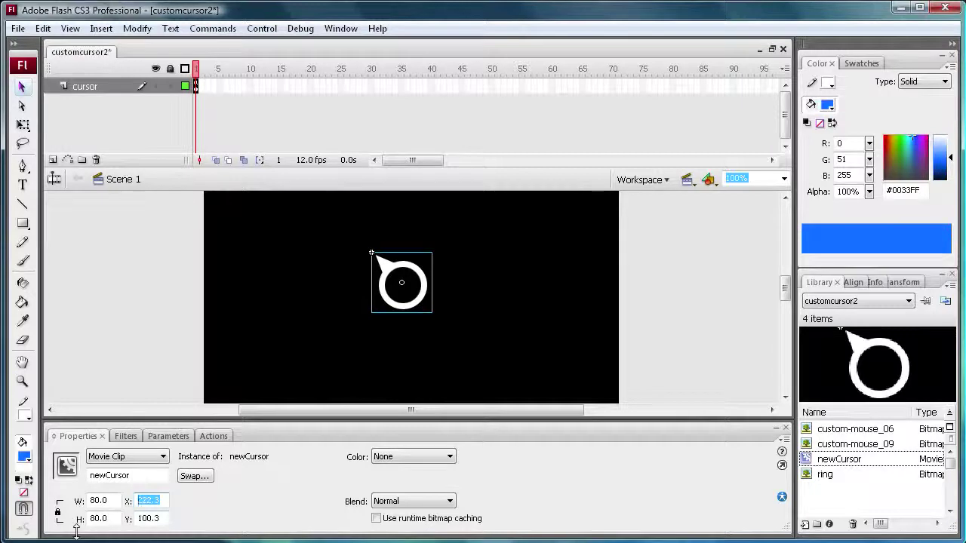
pyautogui.write('248.9')
pyautogui.moveTo(158, 519); pyautogui.dragTo(133, 519)
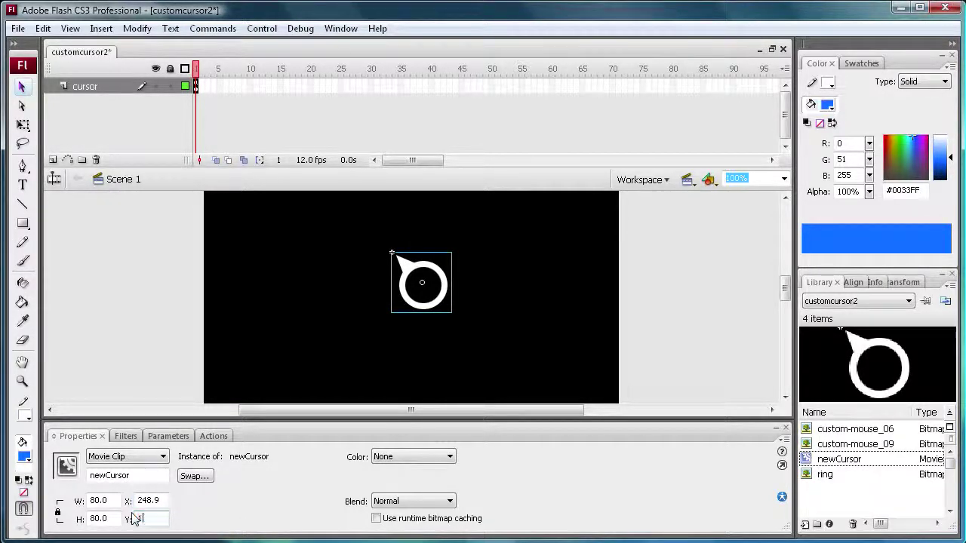
pyautogui.write('196.5')
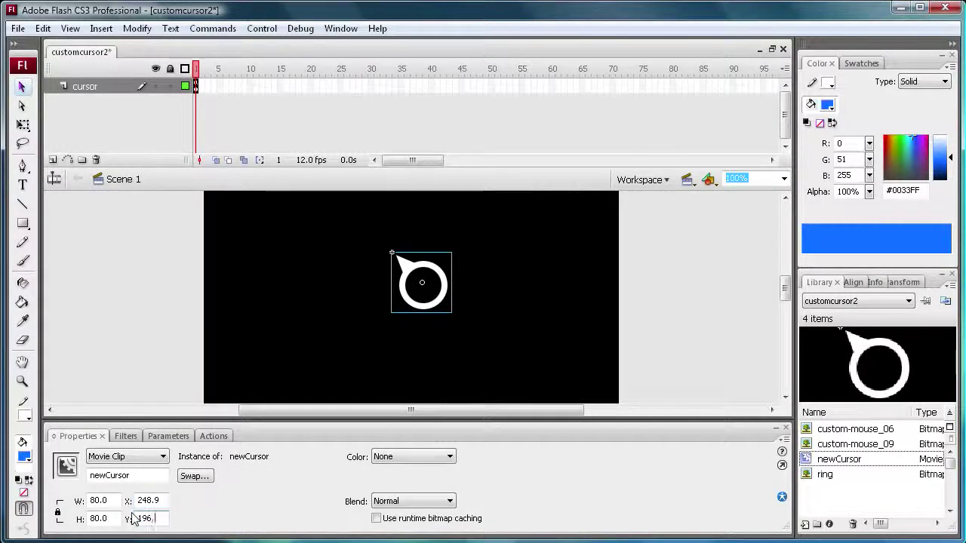
pyautogui.click(487, 330)
pyautogui.scroll(-2, 414, 333)
pyautogui.scroll(1, 428, 258)
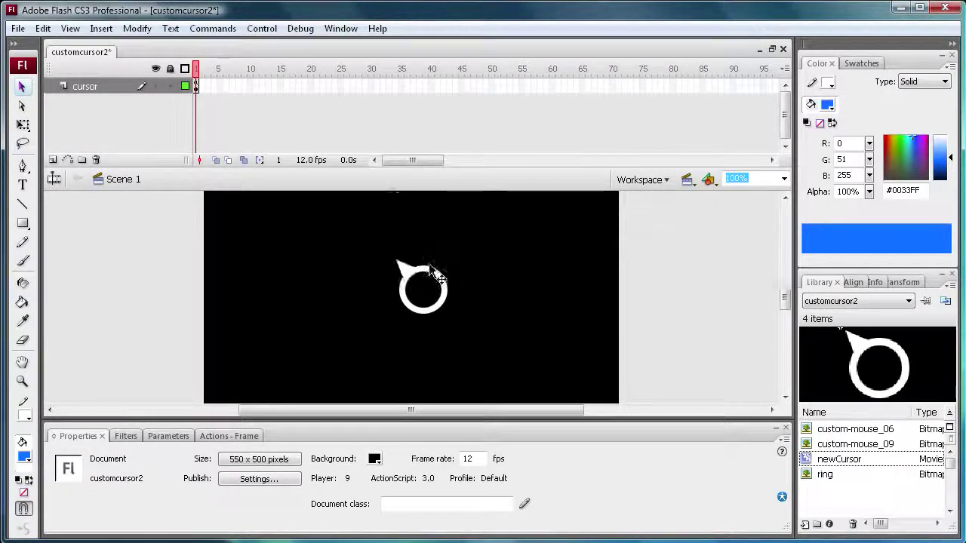
# Step: Open the newCursor symbol for editing and set the ring bitmap's position inside it to X -5.9, Y -4.2
pyautogui.click(134, 87)
pyautogui.doubleClick(432, 272)
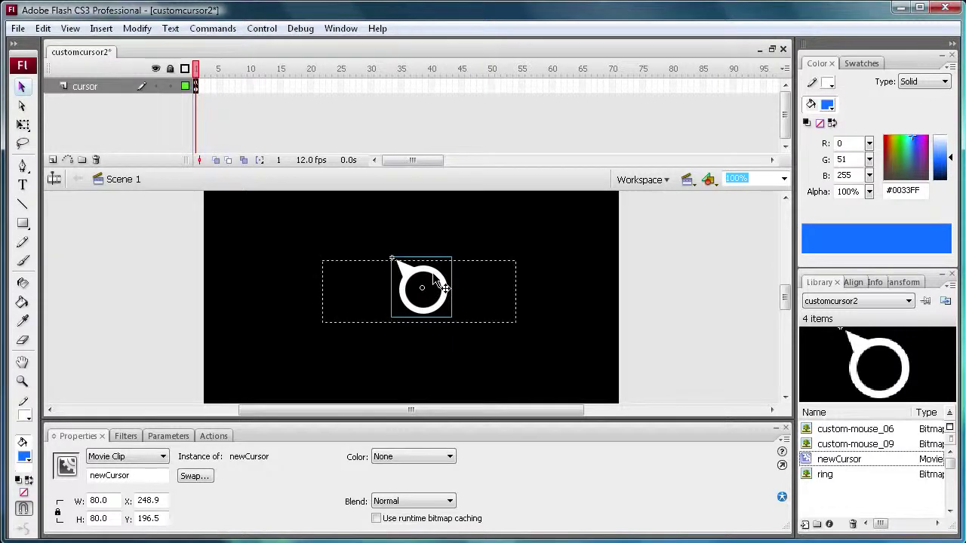
pyautogui.click(136, 501)
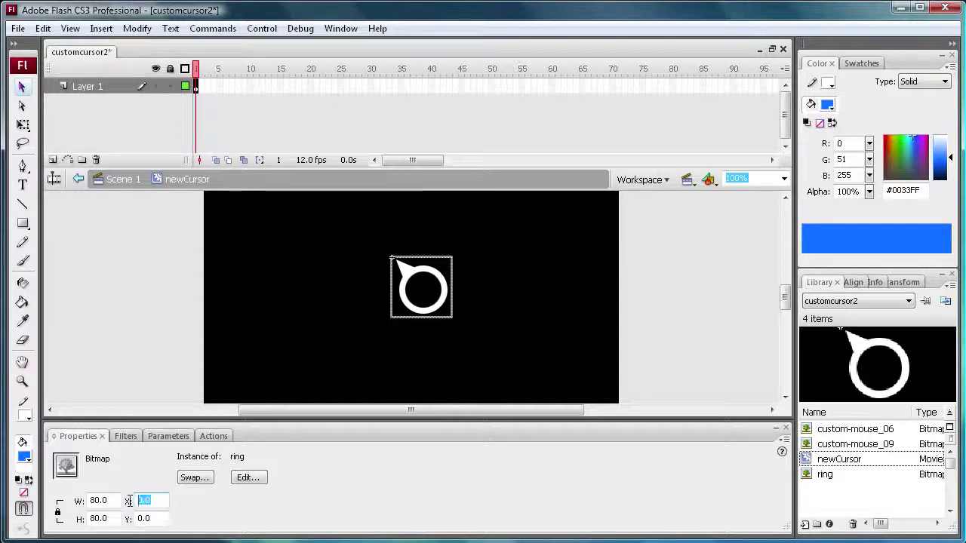
pyautogui.press('BackSpace')
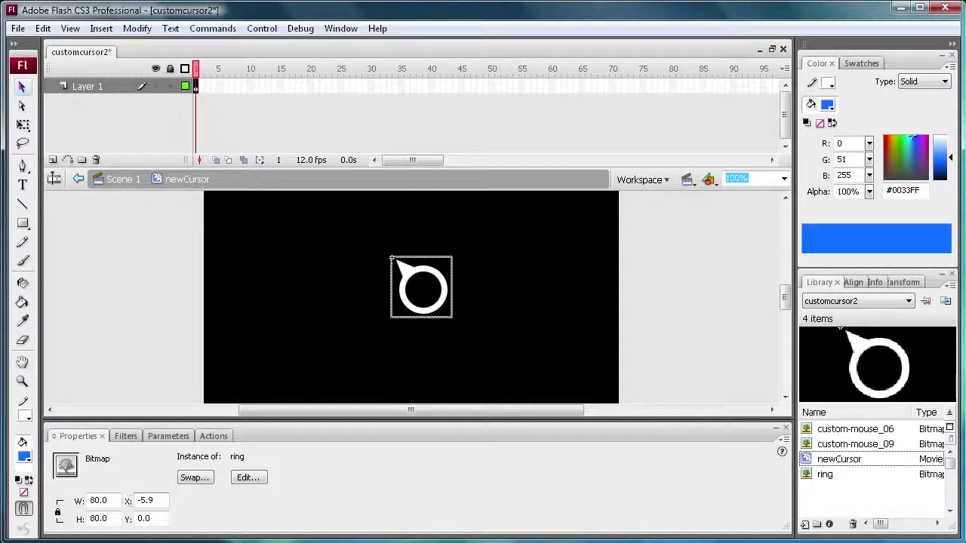
pyautogui.click(155, 514)
pyautogui.write('-4.2')
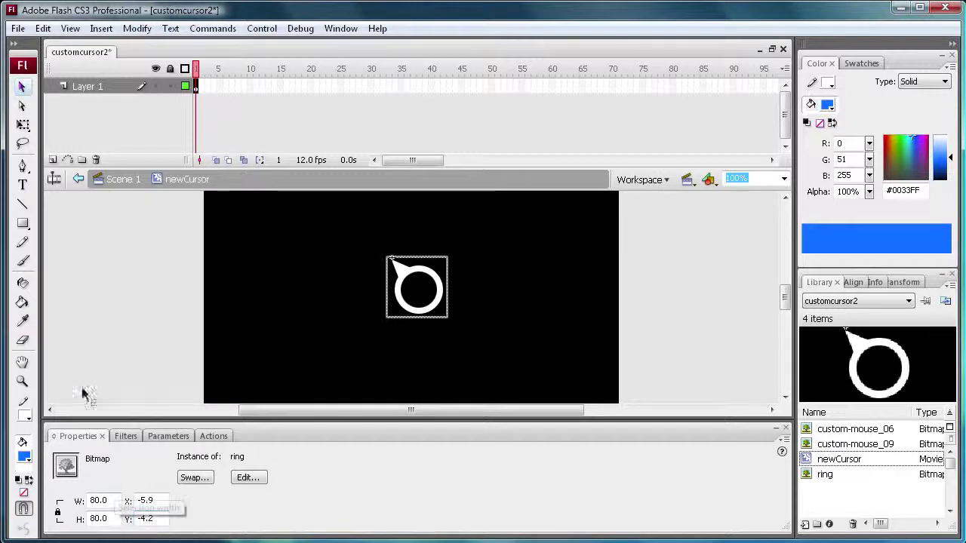
pyautogui.press('Return')
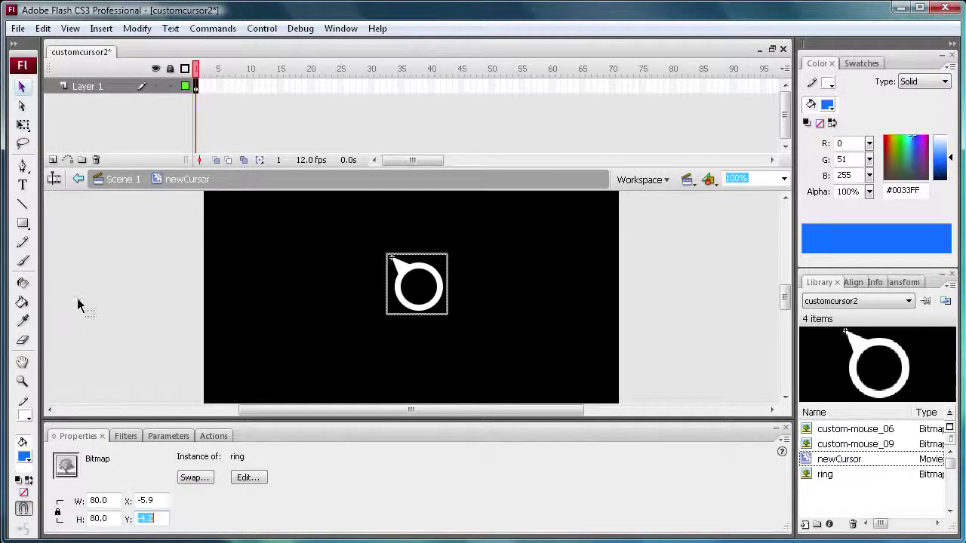
# Step: Examine how the ring's pointed tip lines up with the registration point inside the newCursor symbol
pyautogui.click(23, 382)
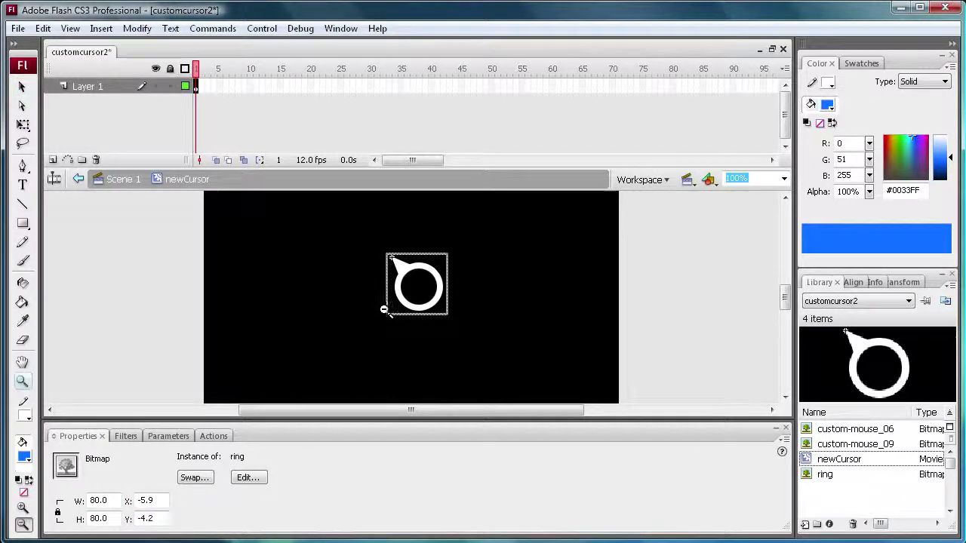
pyautogui.click(22, 507)
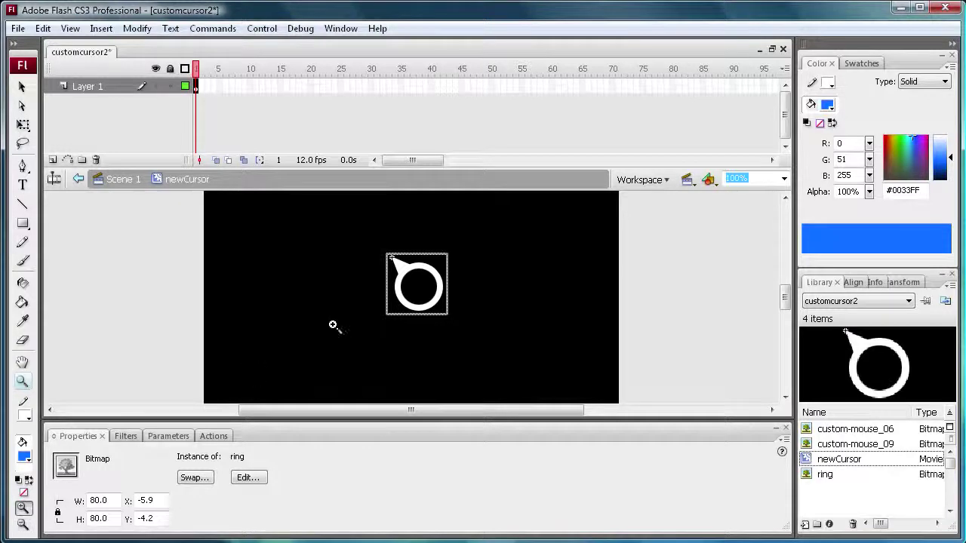
pyautogui.click(419, 280)
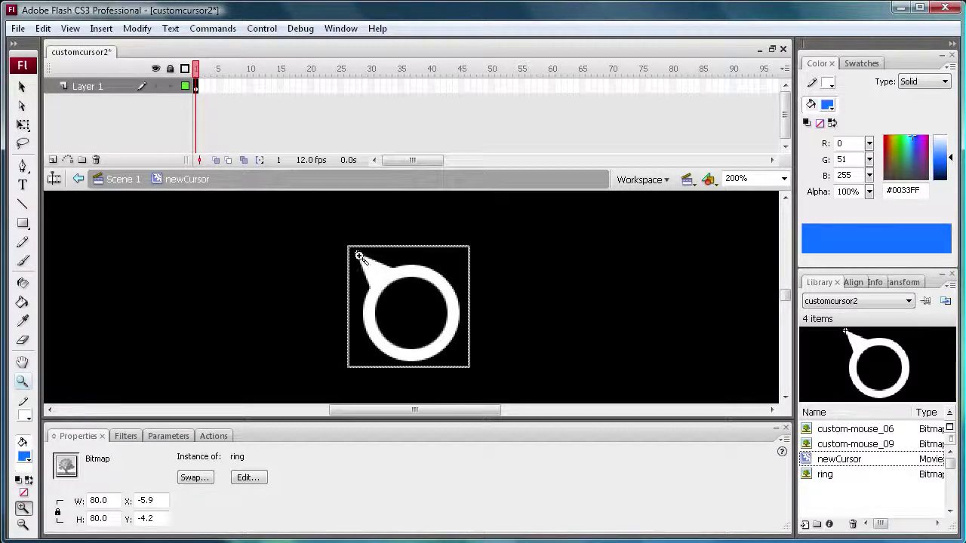
pyautogui.click(22, 86)
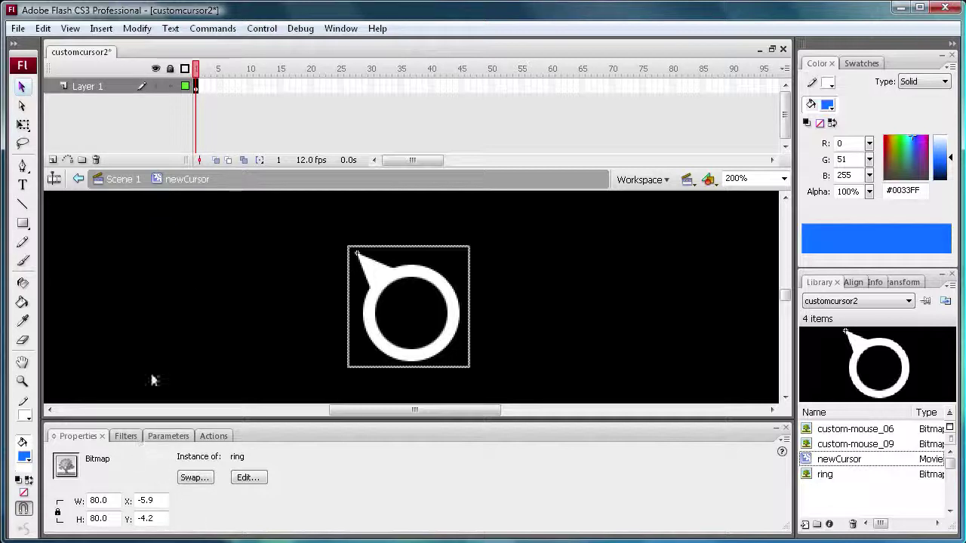
pyautogui.click(22, 381)
pyautogui.click(23, 524)
pyautogui.click(370, 334)
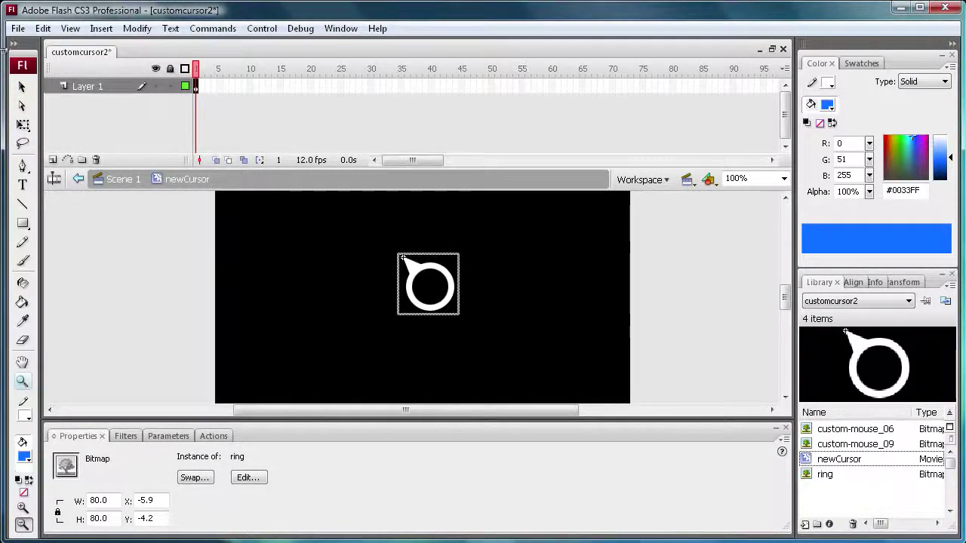
pyautogui.click(22, 86)
pyautogui.click(355, 273)
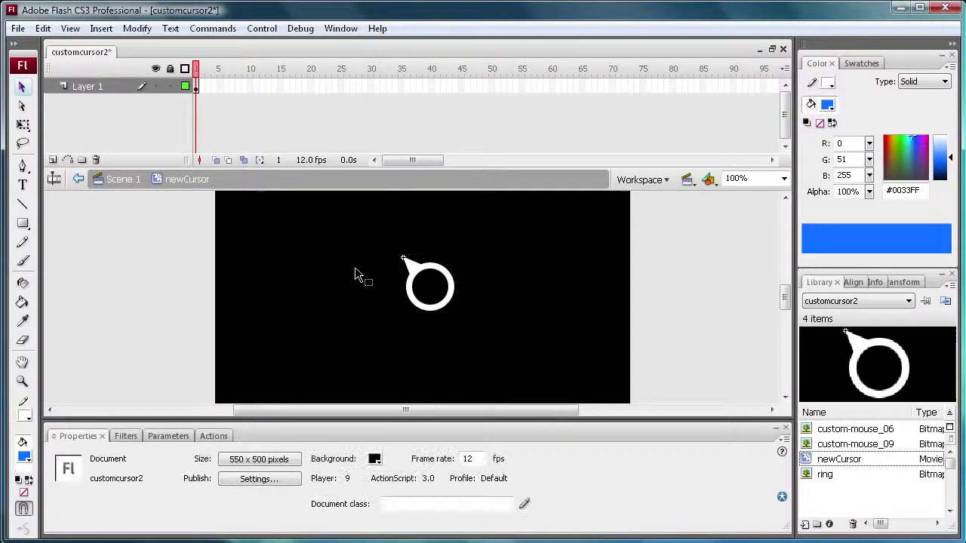
# Step: Place the custom-mouse_09 bitmap beside the ring inside newCursor and convert it to a movie clip symbol named innermouse
pyautogui.click(864, 443)
pyautogui.moveTo(877, 448); pyautogui.dragTo(342, 278)
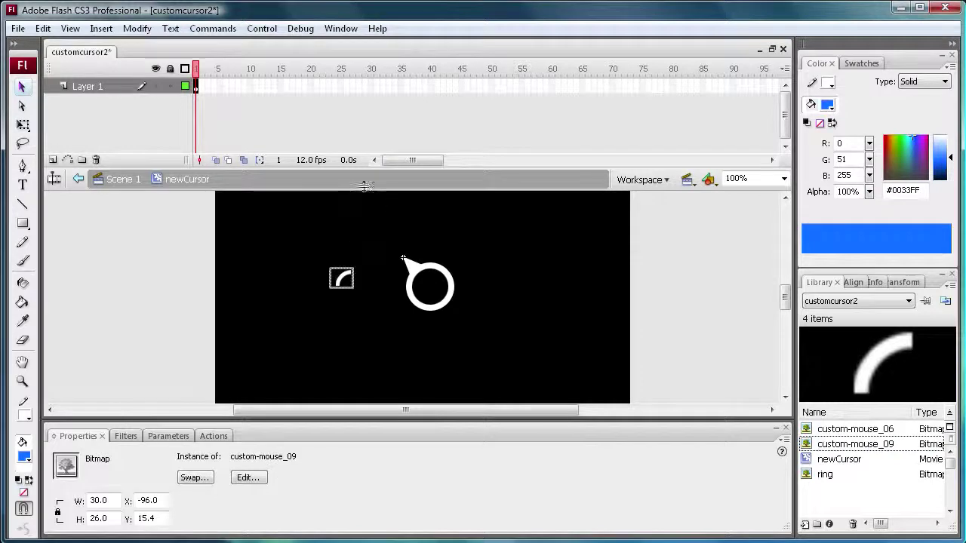
pyautogui.press('F8')
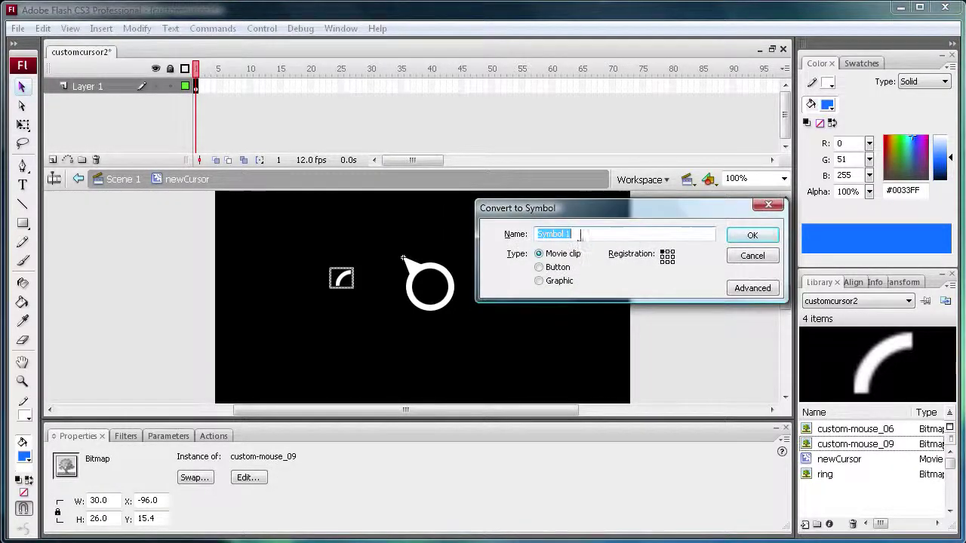
pyautogui.write('innermouse')
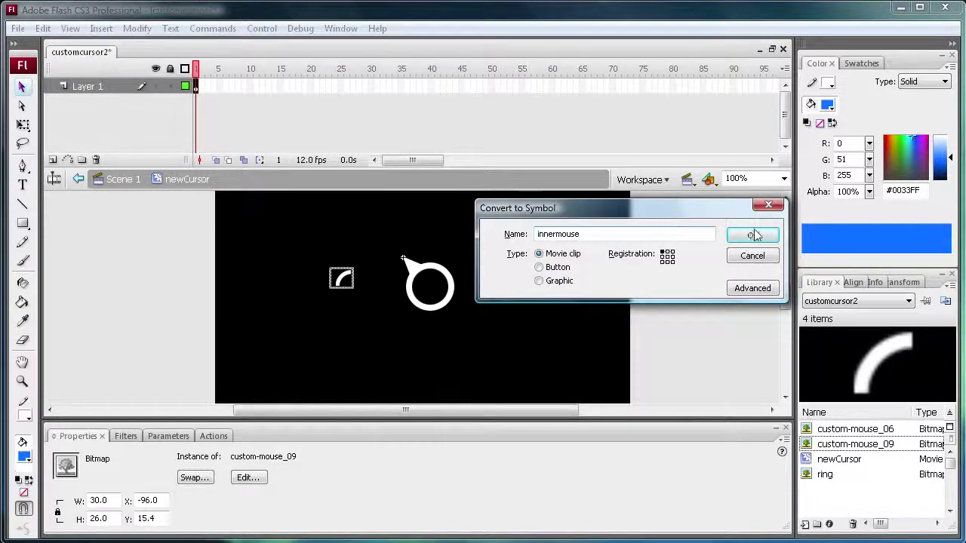
pyautogui.click(753, 236)
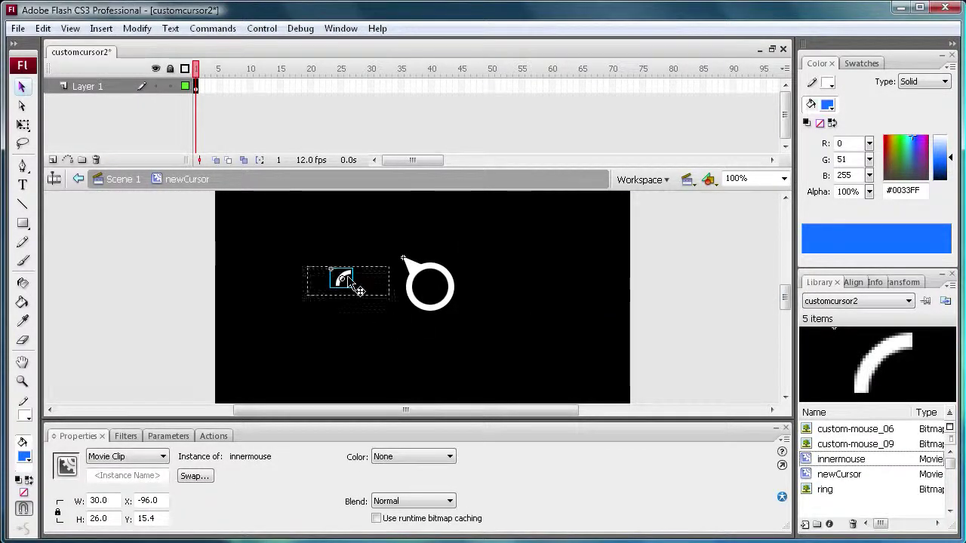
# Step: Open the innermouse movie clip for editing and select its arc bitmap in frame 1
pyautogui.doubleClick(347, 283)
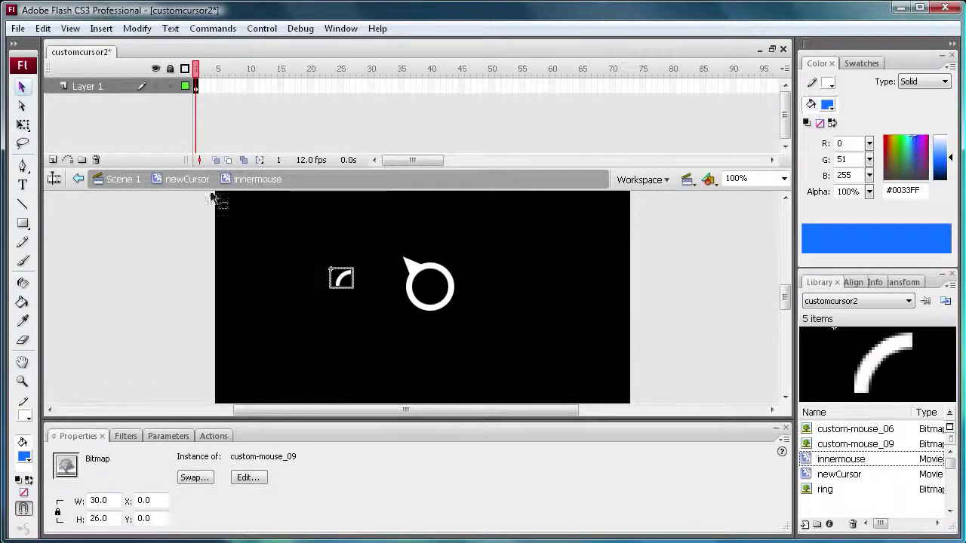
pyautogui.click(198, 88)
pyautogui.click(341, 277)
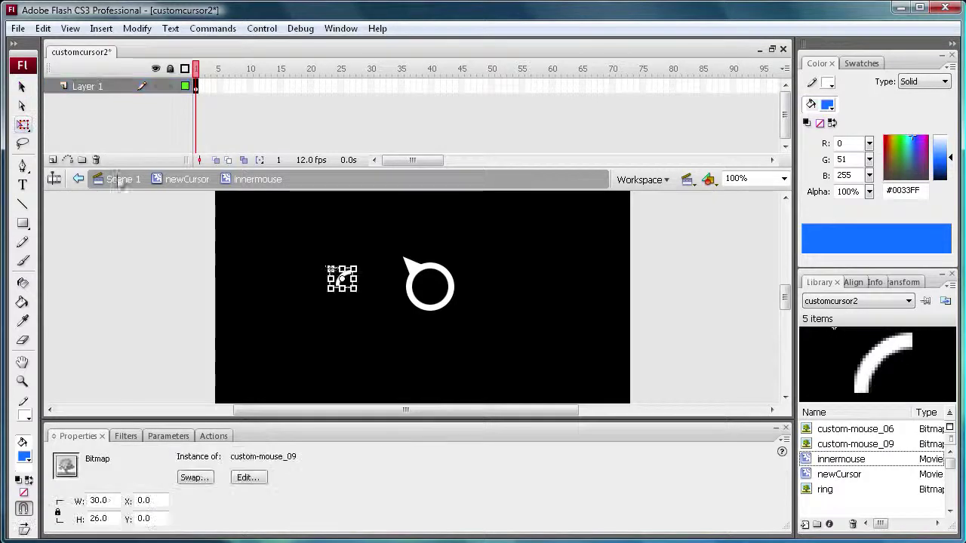
# Step: Move the arc bitmap's transformation point with Free Transform from the middle toward the center of the arc's curve
pyautogui.press('z')
pyautogui.keyDown('alt'); pyautogui.click(341, 273); pyautogui.keyUp('alt')
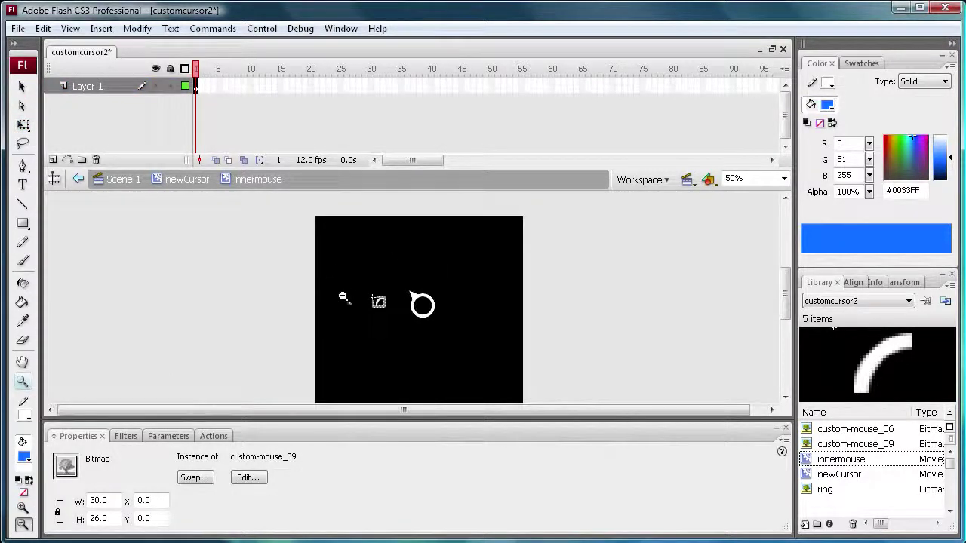
pyautogui.click(22, 507)
pyautogui.click(384, 317)
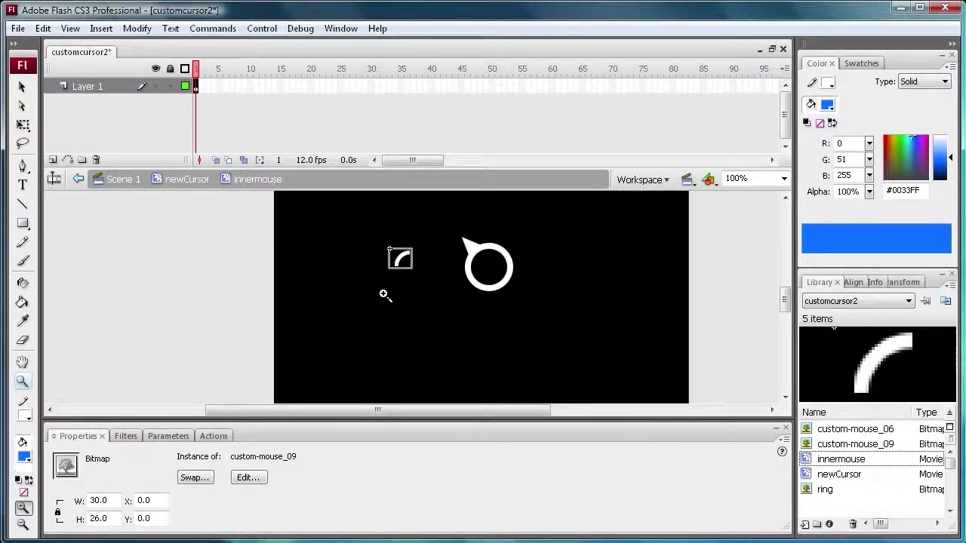
pyautogui.click(388, 271)
pyautogui.click(423, 261)
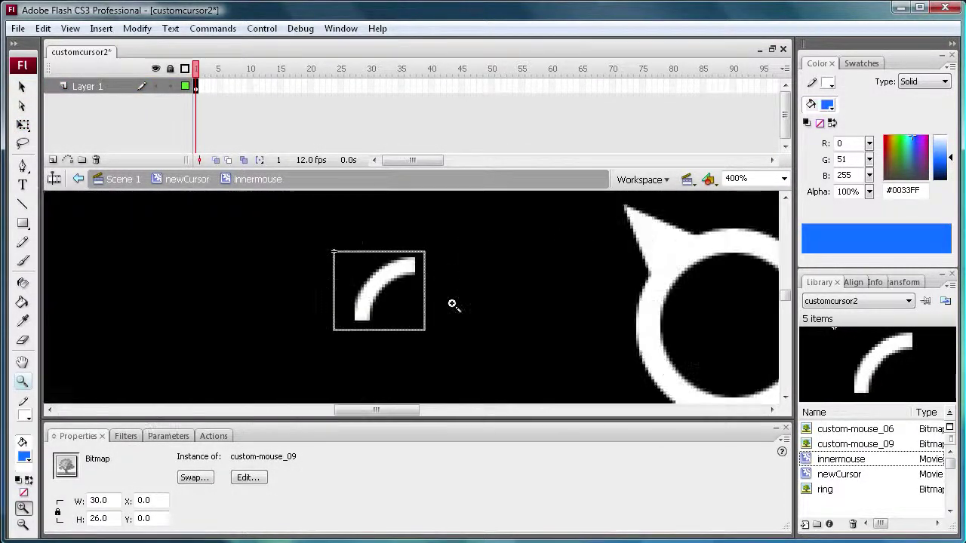
pyautogui.click(24, 125)
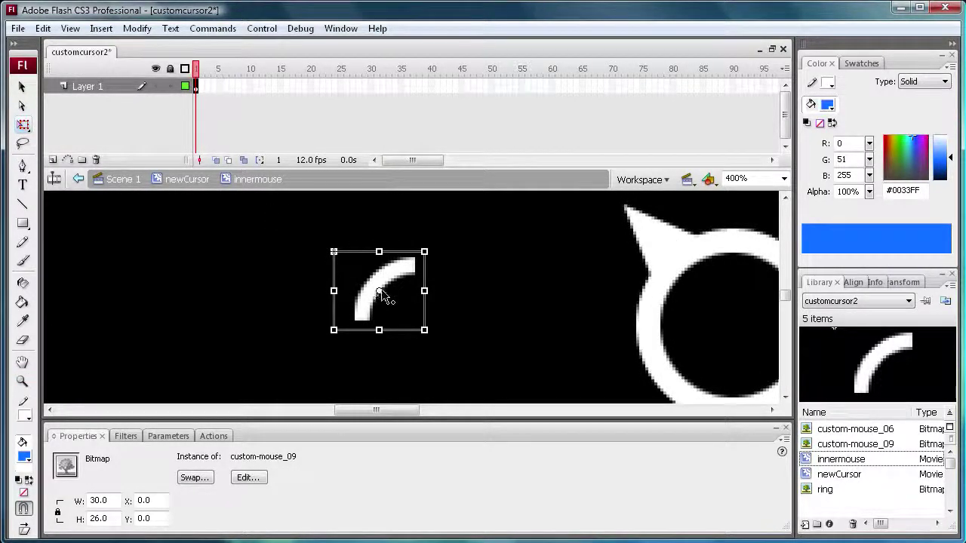
pyautogui.moveTo(379, 290); pyautogui.dragTo(406, 312)
# Step: Fine-tune the transformation point at the center of the arc's curve, try a small counterclockwise rotation, and undo the rotation
pyautogui.click(23, 382)
pyautogui.click(429, 296)
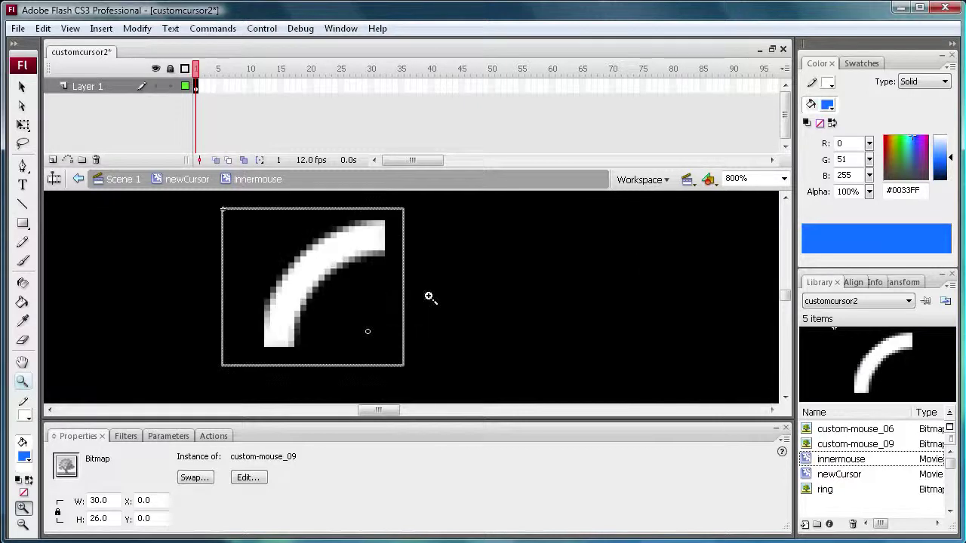
pyautogui.click(22, 125)
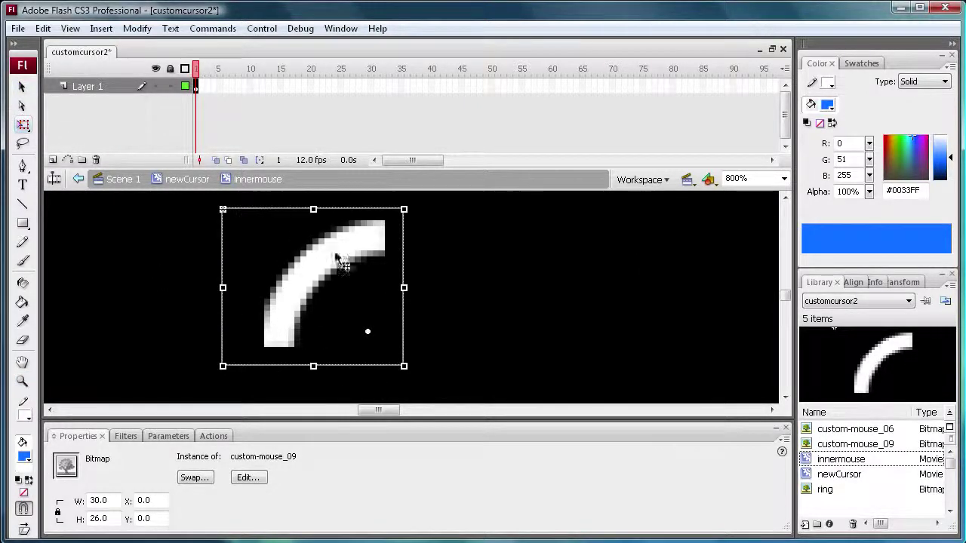
pyautogui.doubleClick(378, 339)
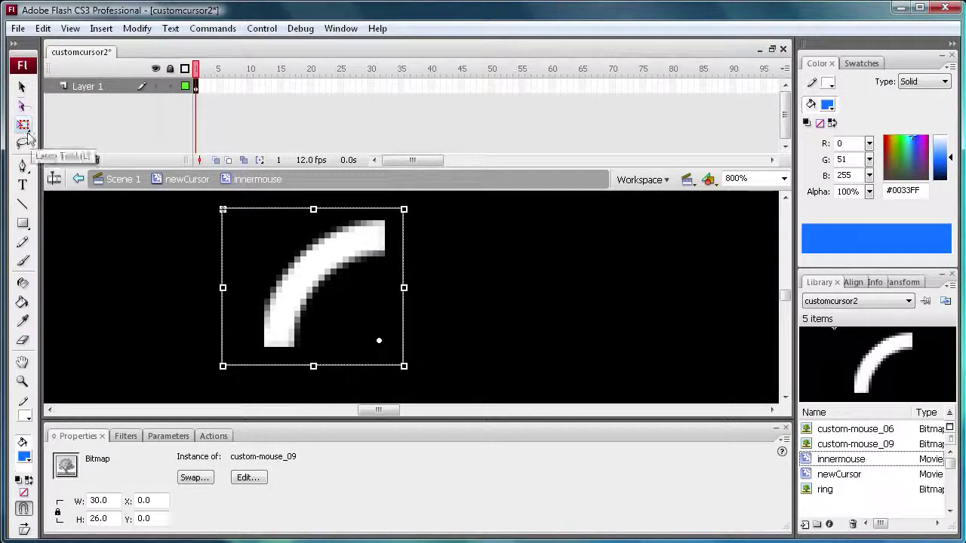
pyautogui.moveTo(226, 197); pyautogui.dragTo(195, 243)
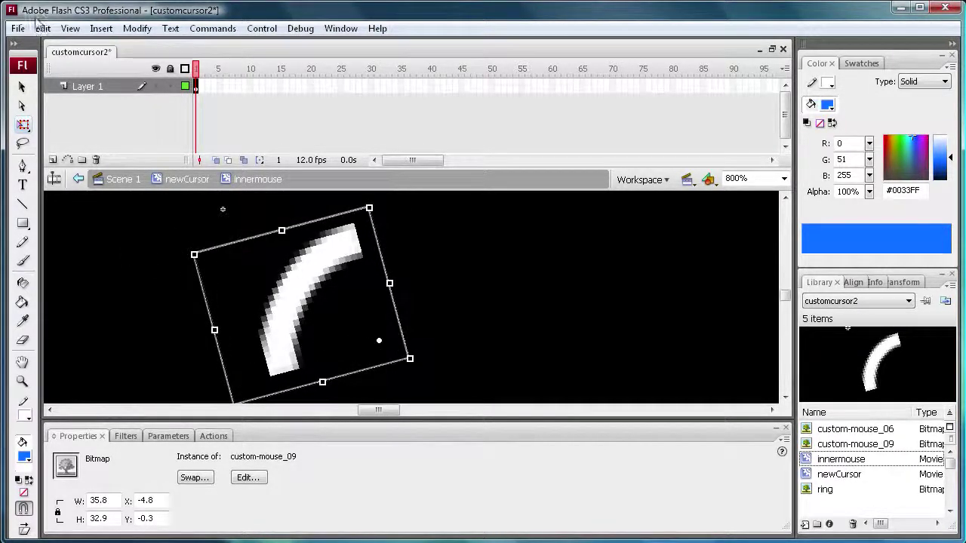
pyautogui.hotkey('ctrl', 'z')
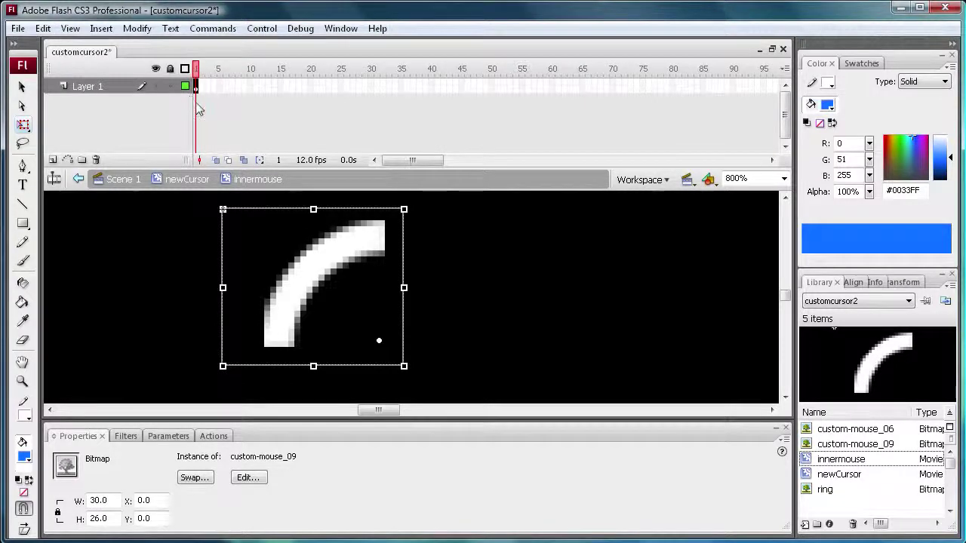
# Step: Copy frame 1 of innermouse into frame 8 and rotate the arc there a quarter turn counterclockwise
pyautogui.click(196, 88)
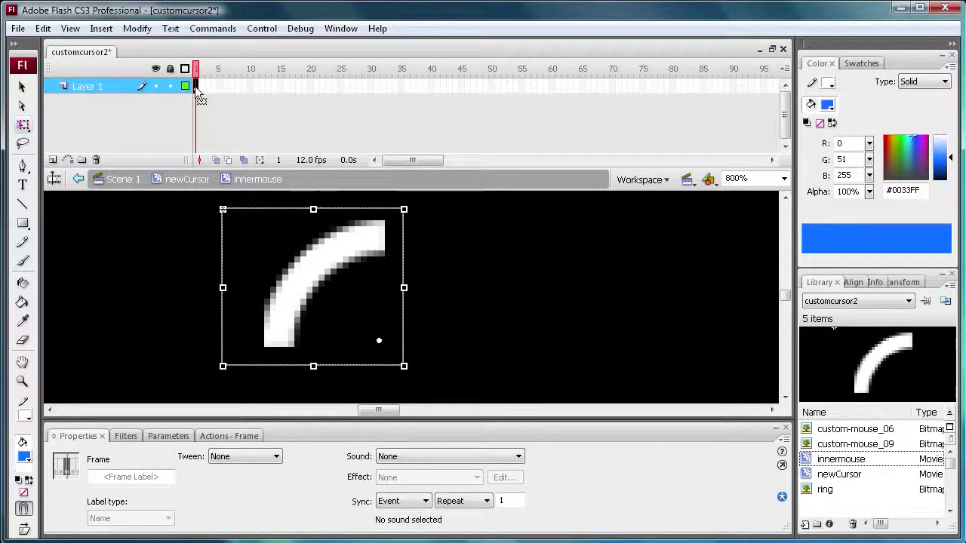
pyautogui.rightClick(196, 87)
pyautogui.click(278, 287)
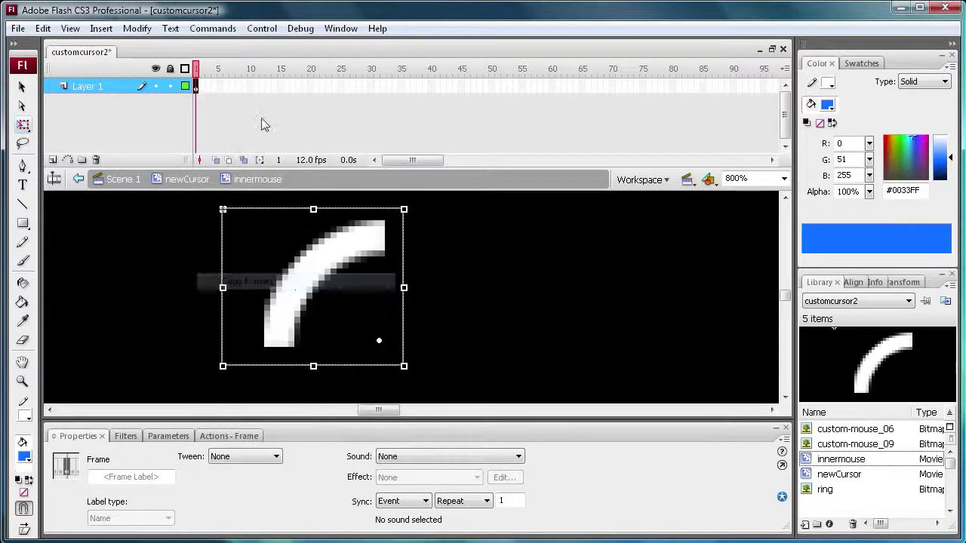
pyautogui.click(238, 88)
pyautogui.rightClick(237, 87)
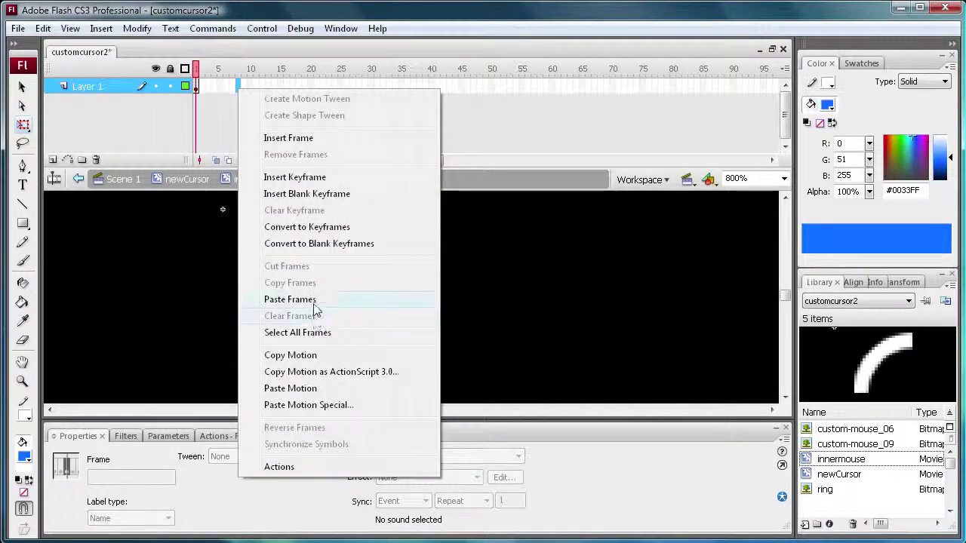
pyautogui.click(315, 304)
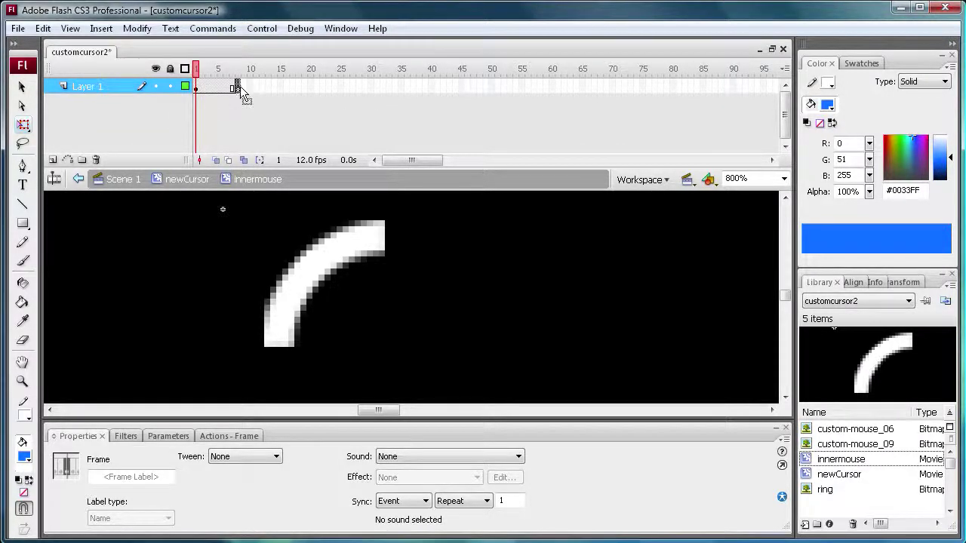
pyautogui.click(238, 87)
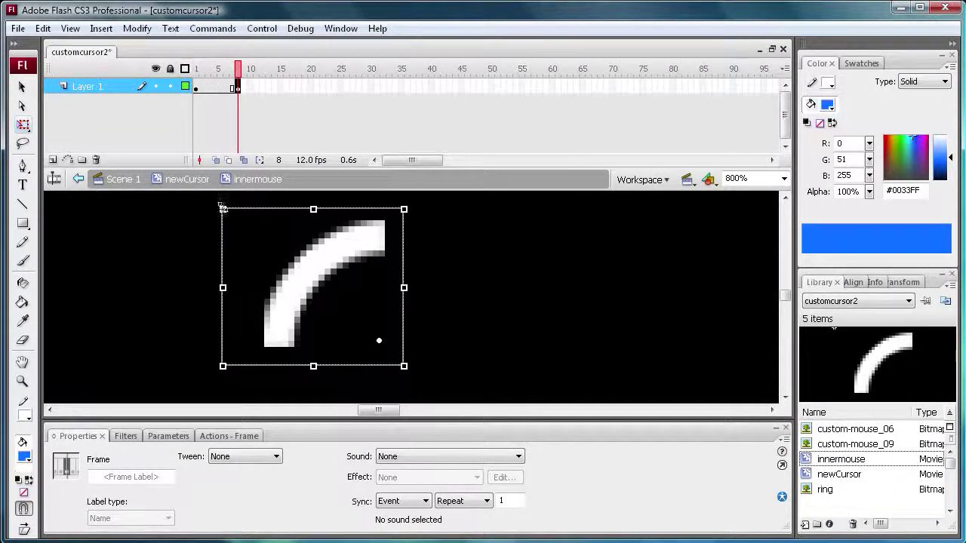
pyautogui.moveTo(214, 197); pyautogui.dragTo(295, 416)
# Step: Create a motion tween on Layer 1 between the keyframes at frames 1 and 8
pyautogui.rightClick(220, 87)
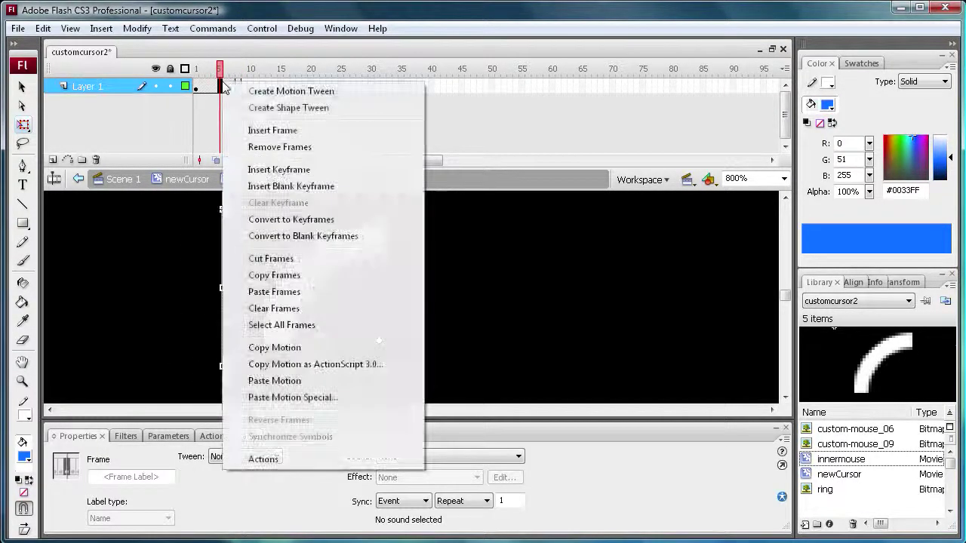
pyautogui.click(291, 90)
pyautogui.click(238, 86)
pyautogui.press('F6')
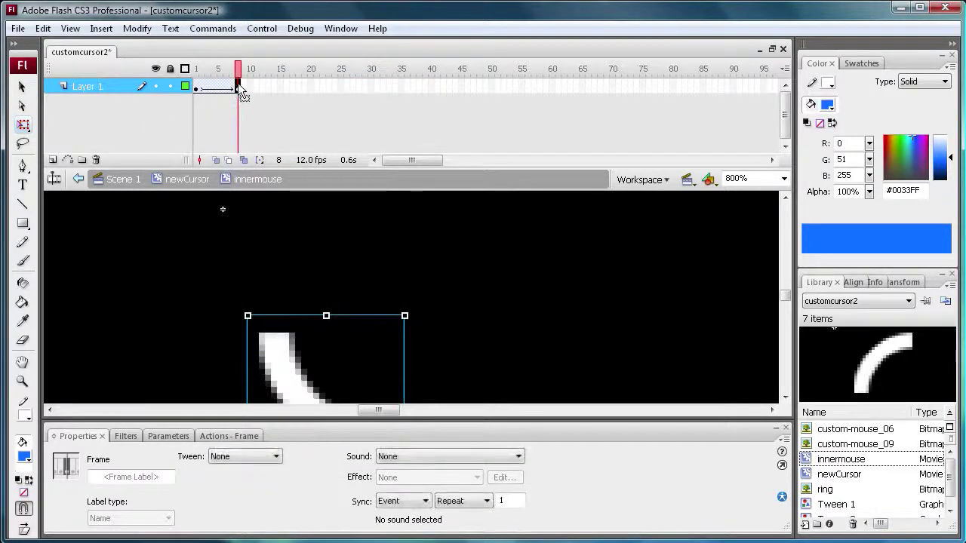
pyautogui.moveTo(243, 89)
pyautogui.mouseDown()
pyautogui.moveTo(201, 92)
pyautogui.moveTo(238, 98)
pyautogui.mouseUp()
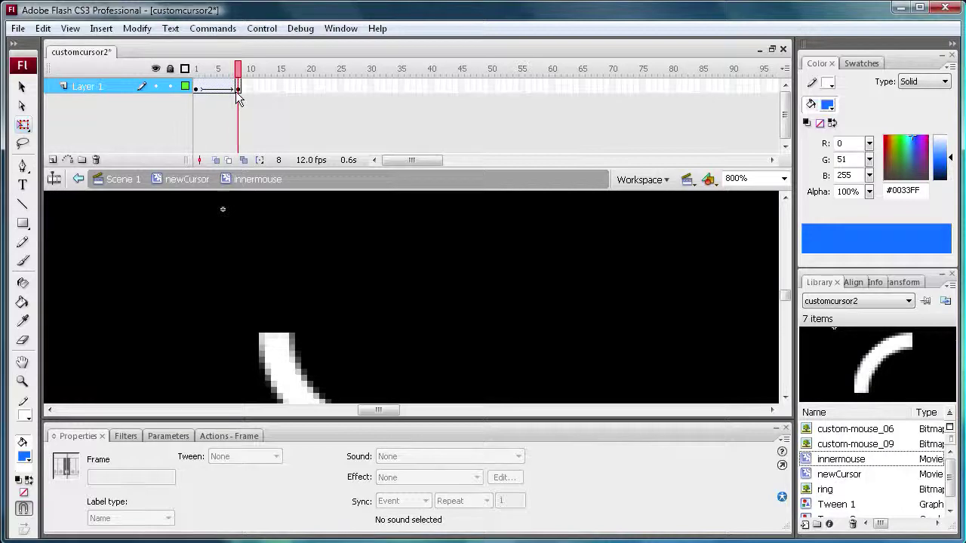
pyautogui.click(237, 89)
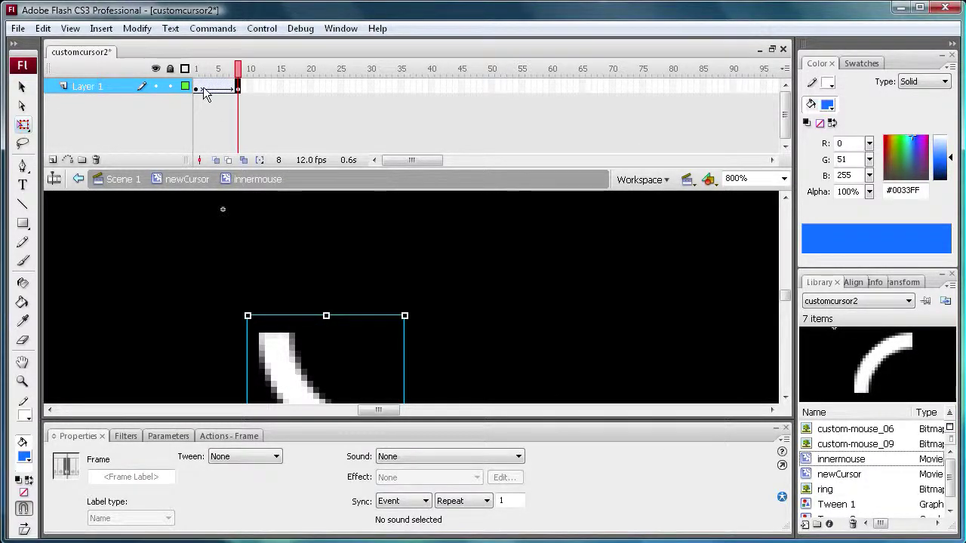
# Step: Remove the frames after frame 1 and move the arc graphic's transformation point to the center of its curve
pyautogui.click(206, 91)
pyautogui.rightClick(206, 91)
pyautogui.click(260, 154)
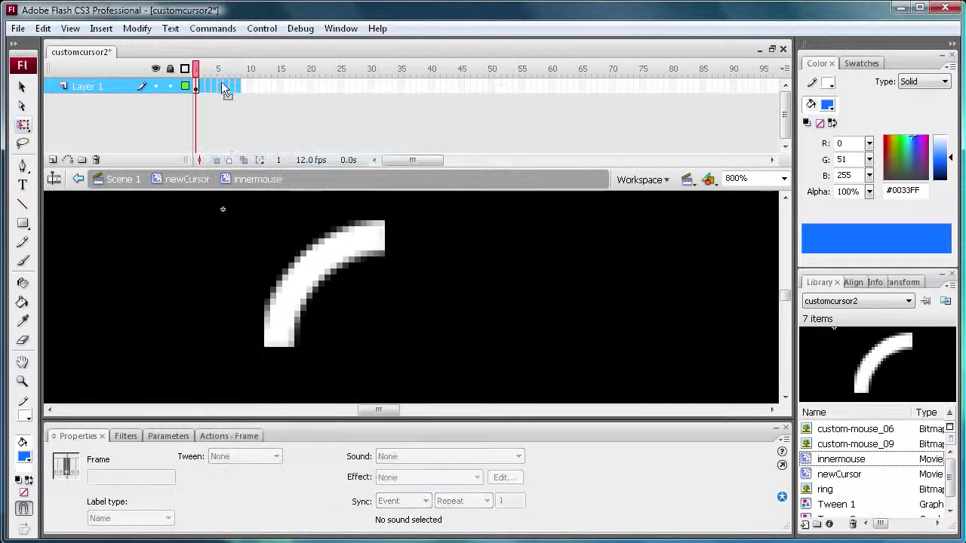
pyautogui.click(196, 86)
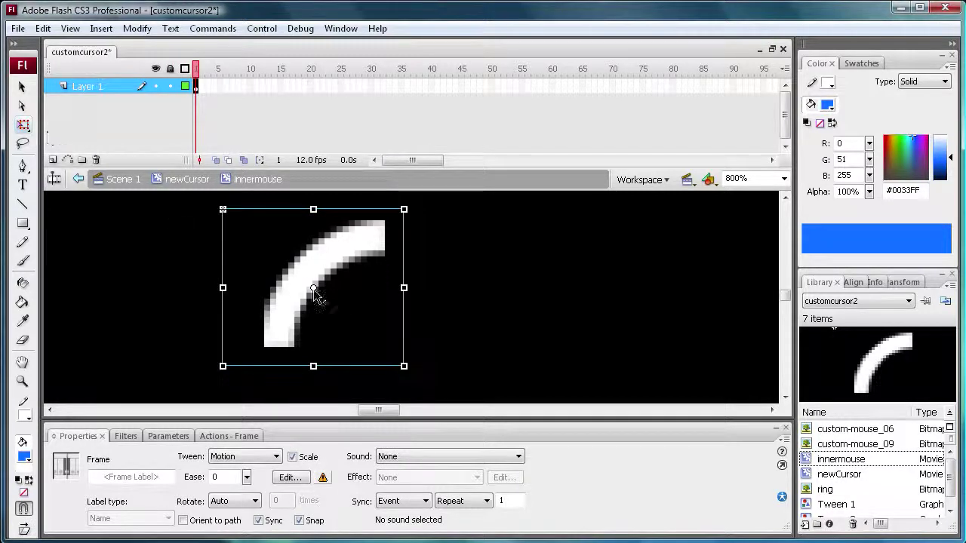
pyautogui.moveTo(313, 287); pyautogui.dragTo(382, 340)
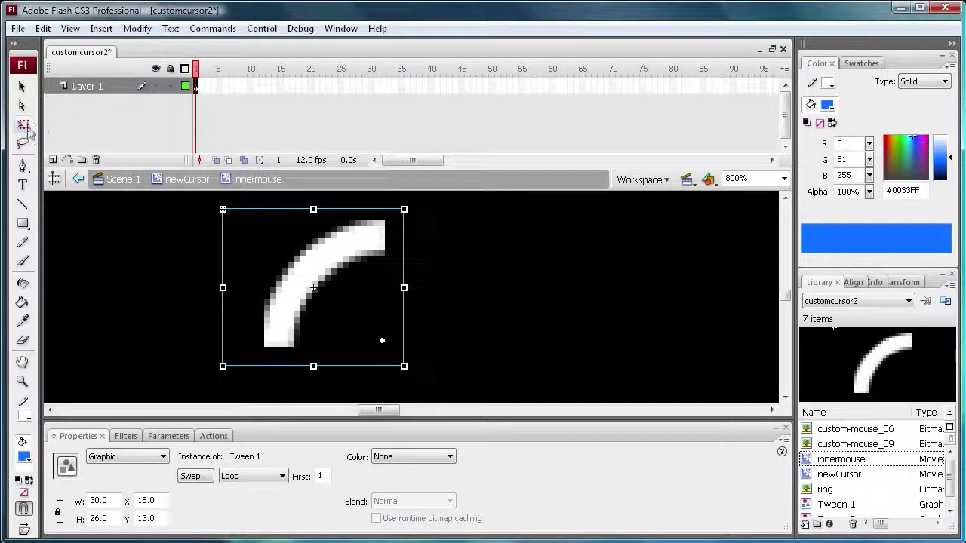
# Step: Copy the tweened frame 1 and paste it into frame 8 of Layer 1
pyautogui.click(197, 86)
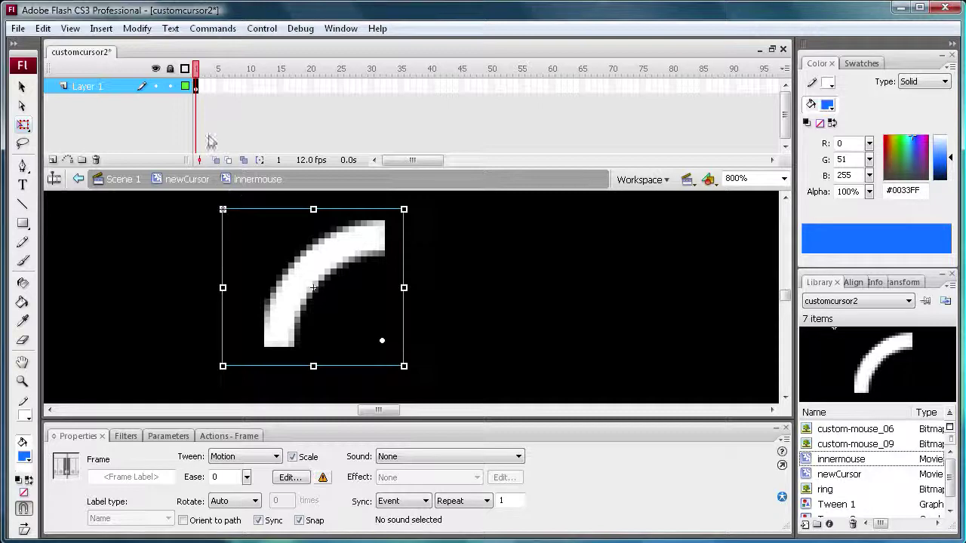
pyautogui.rightClick(200, 95)
pyautogui.click(267, 281)
pyautogui.rightClick(242, 87)
pyautogui.click(298, 292)
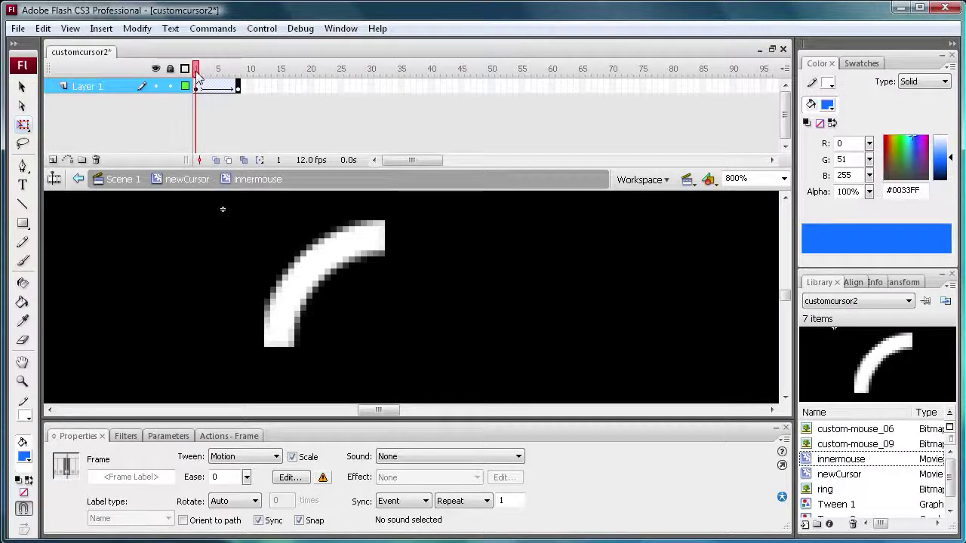
# Step: Rotate the arc at frame 8 of innermouse a quarter turn counterclockwise around its moved transformation point and preview the tween
pyautogui.click(241, 87)
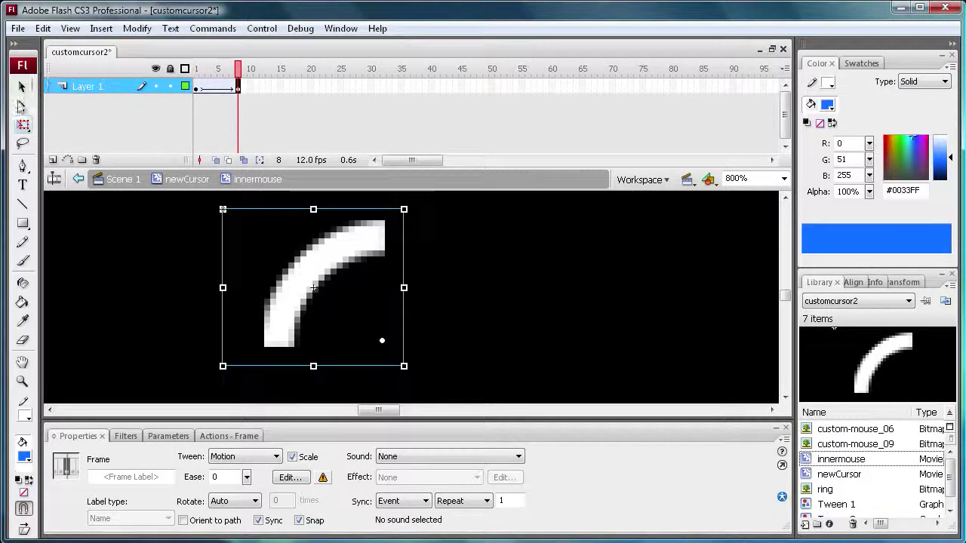
pyautogui.moveTo(219, 196); pyautogui.dragTo(252, 468)
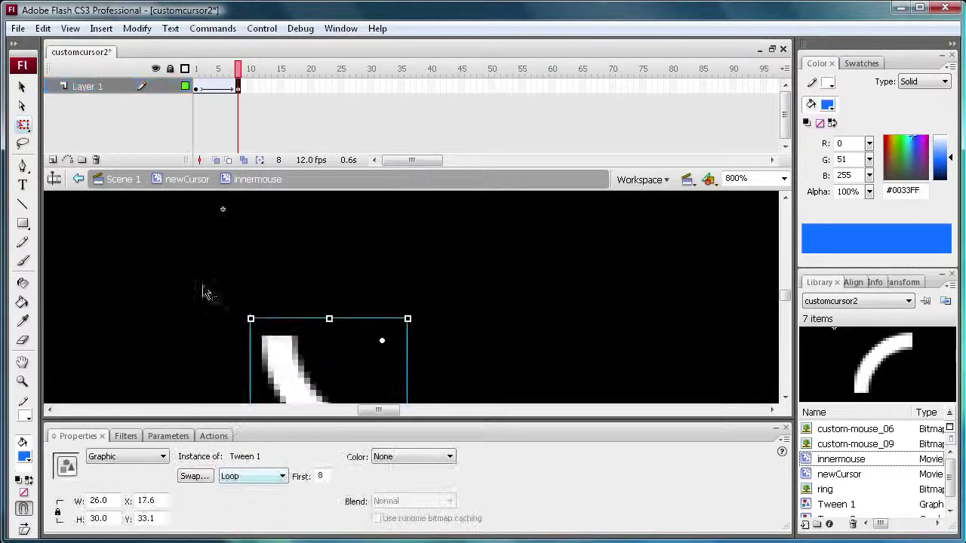
pyautogui.click(220, 69)
pyautogui.moveTo(220, 69); pyautogui.dragTo(239, 75)
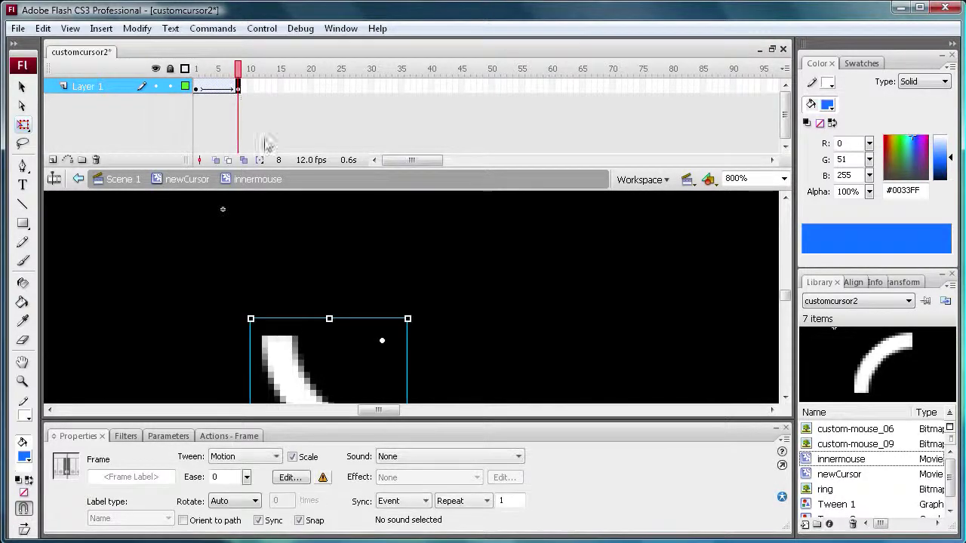
# Step: Copy the rotated keyframe at frame 8 and paste it into frame 16 of Layer 1
pyautogui.rightClick(238, 87)
pyautogui.click(291, 284)
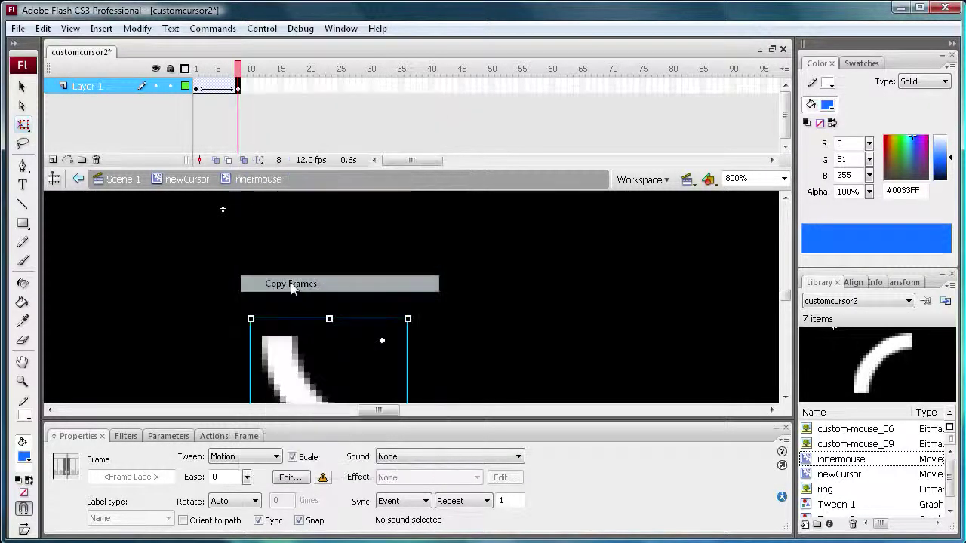
pyautogui.click(289, 86)
pyautogui.rightClick(287, 84)
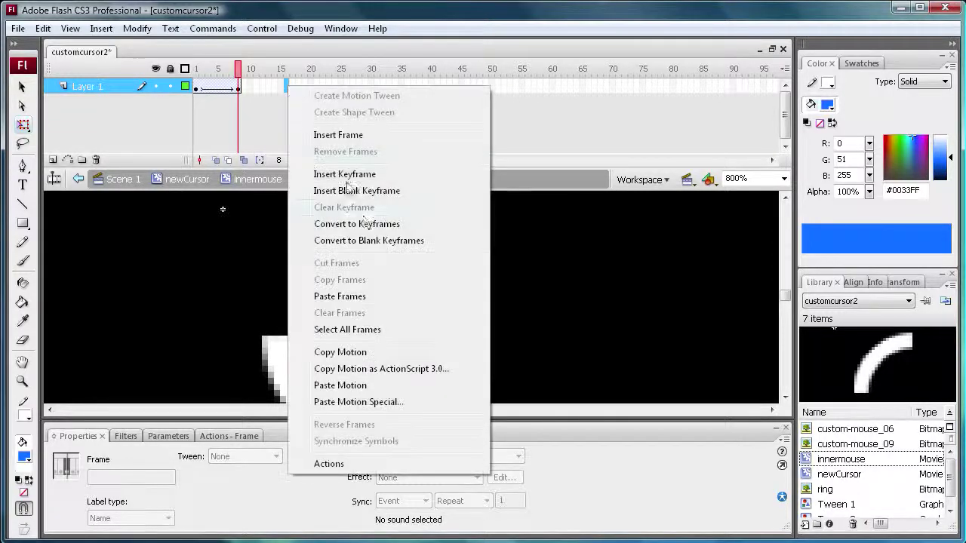
pyautogui.click(338, 297)
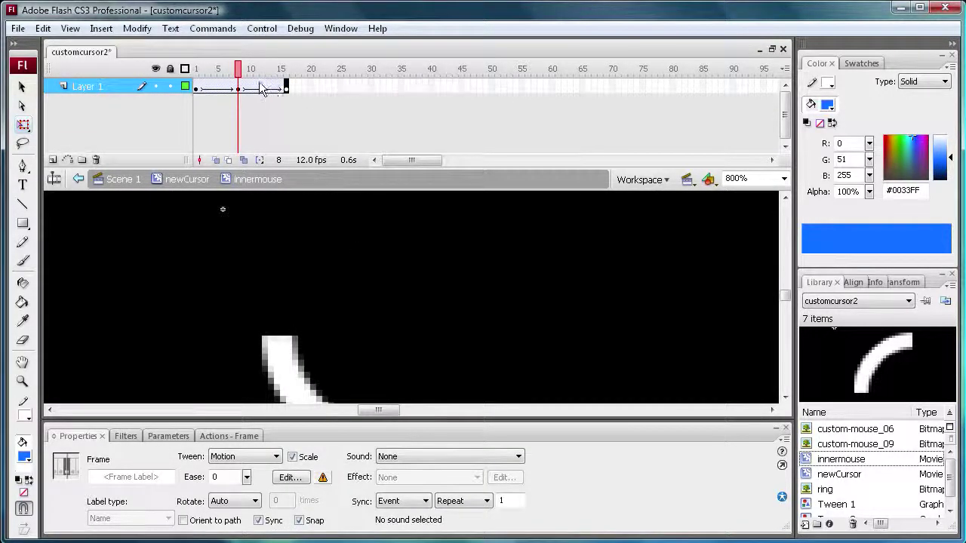
# Step: Rotate the arc at frame 16 another quarter turn counterclockwise around its transformation point
pyautogui.click(287, 85)
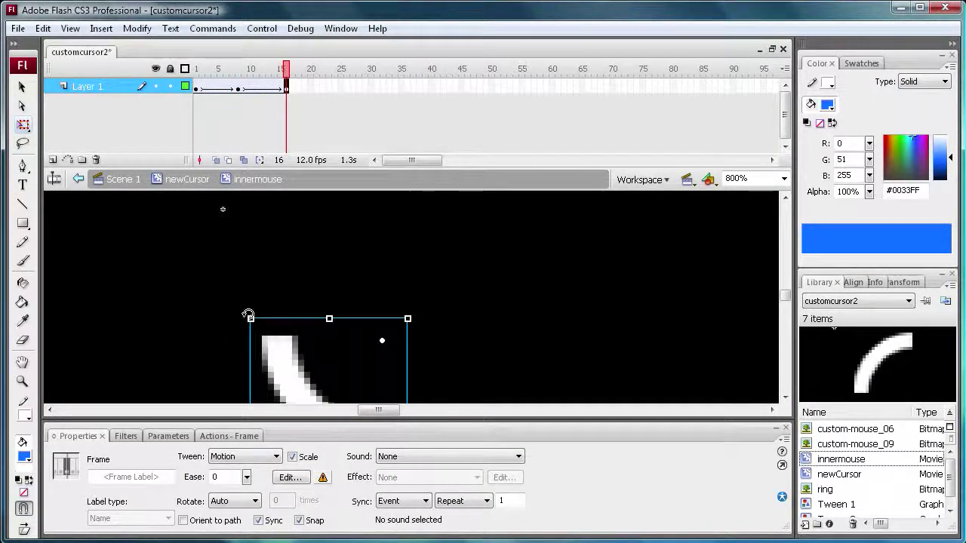
pyautogui.moveTo(246, 312); pyautogui.dragTo(355, 491)
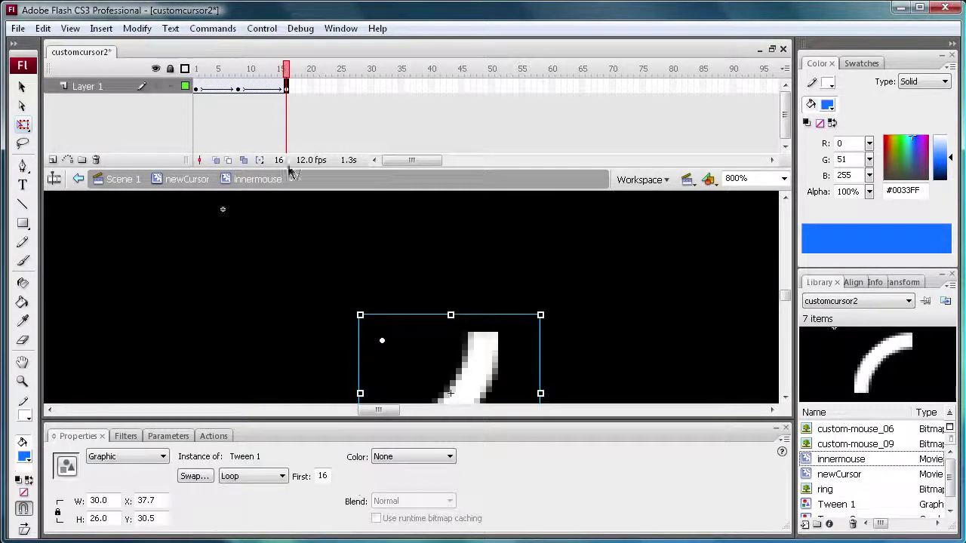
pyautogui.moveTo(286, 76); pyautogui.dragTo(298, 96)
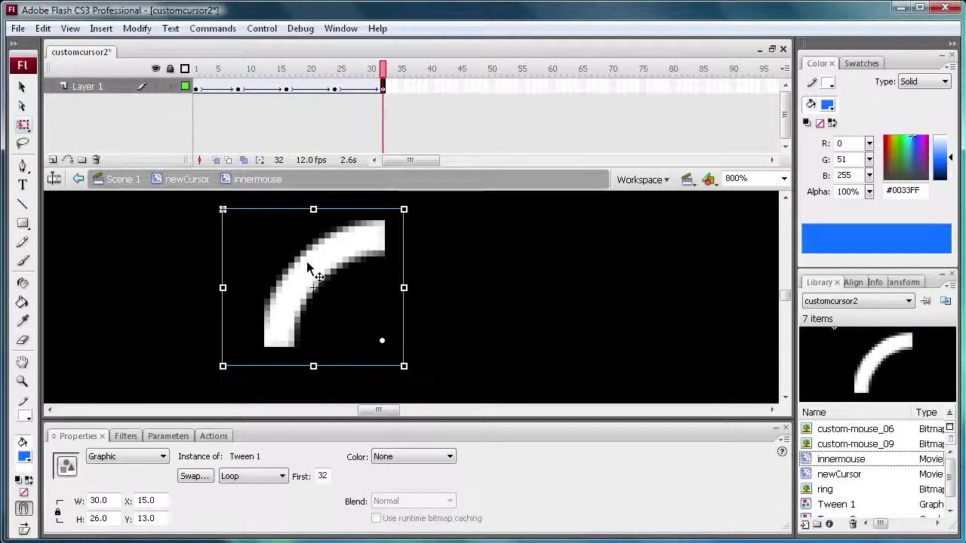
# Step: Give frame 1 of innermouse's Layer 1 the frame label replay
pyautogui.moveTo(391, 77); pyautogui.dragTo(383, 96)
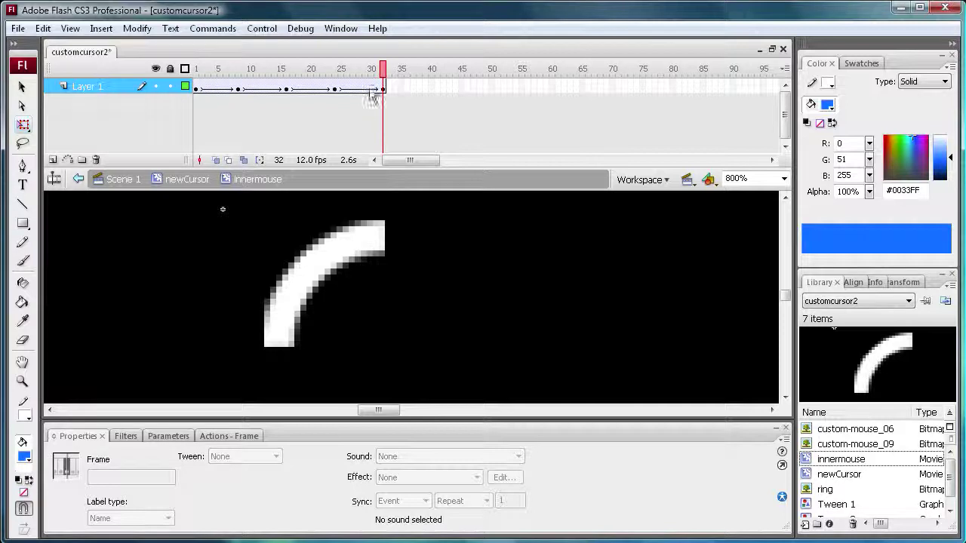
pyautogui.click(197, 89)
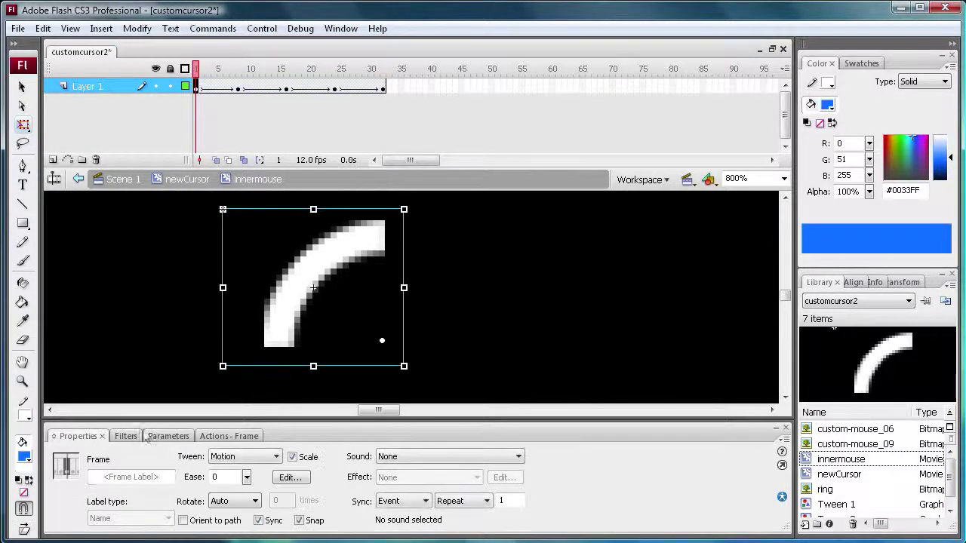
pyautogui.write('replay')
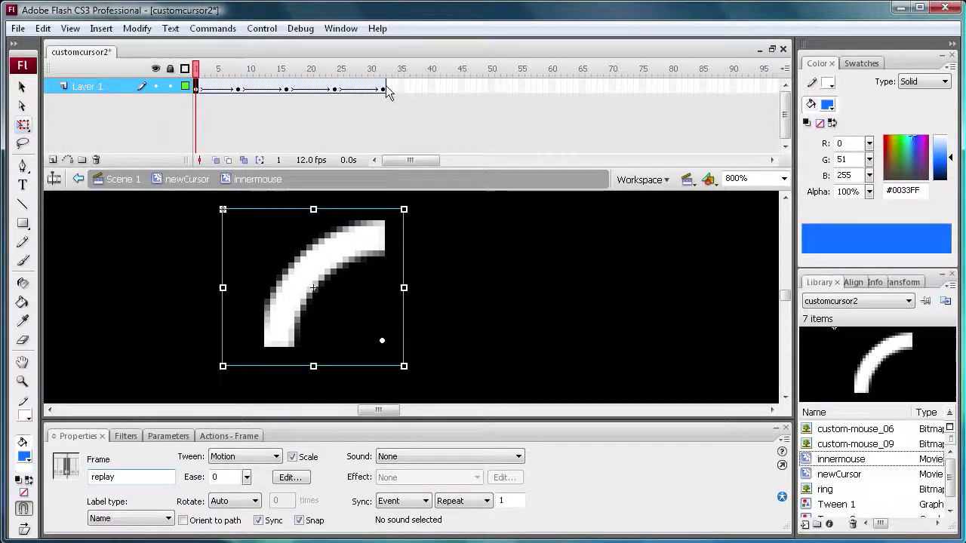
# Step: Add the script gotoAndStop("replay"); to frame 32 of innermouse and preview the arc's rotation along the timeline
pyautogui.click(382, 88)
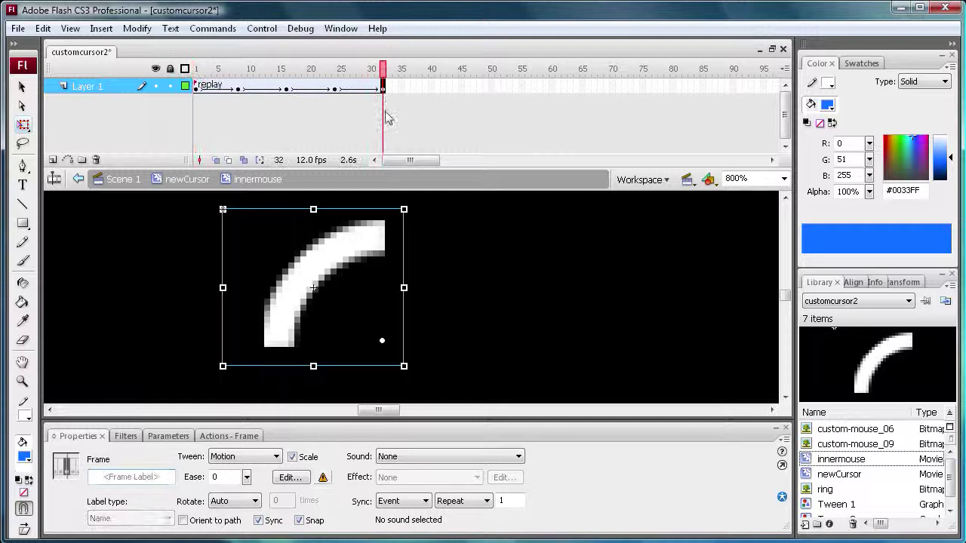
pyautogui.click(210, 437)
pyautogui.write('gotoAndStop')
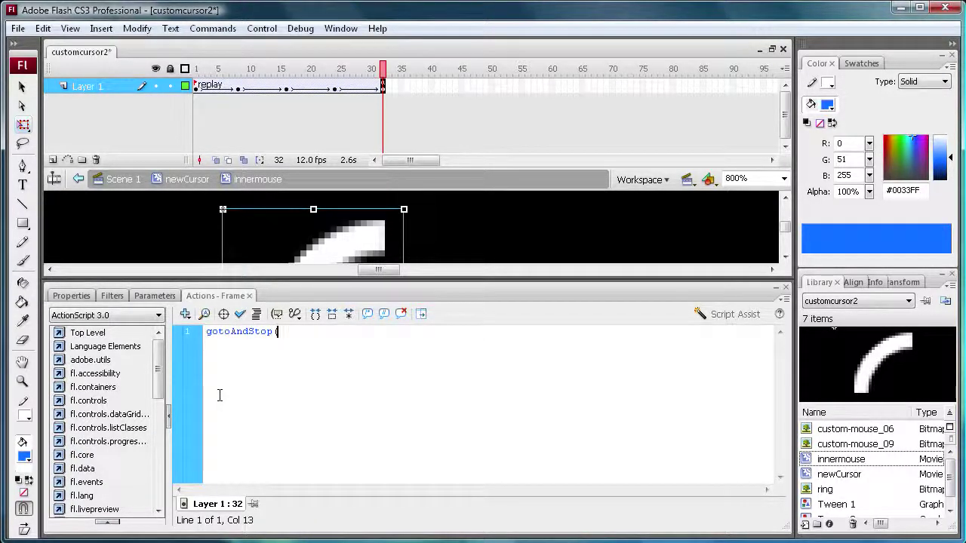
pyautogui.write('("replay')
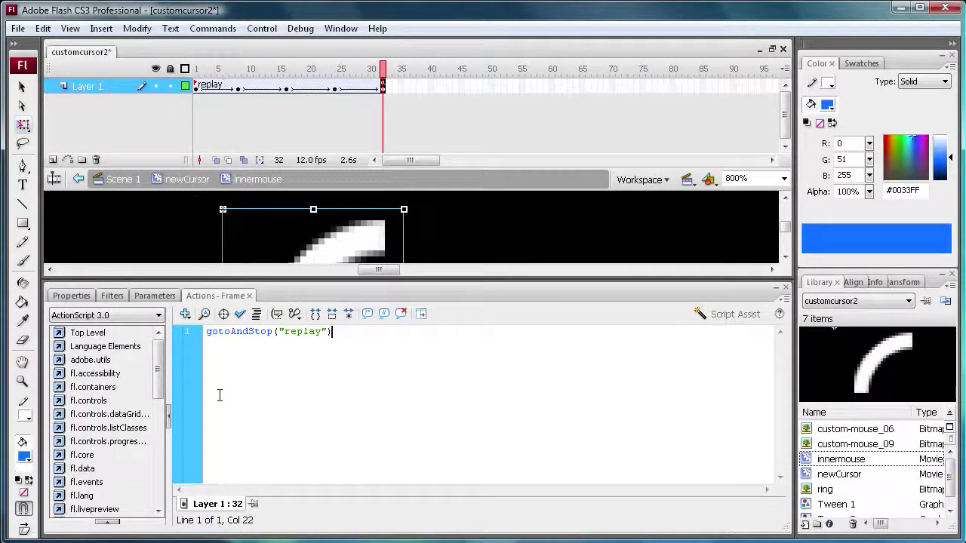
pyautogui.write(';')
pyautogui.moveTo(383, 72); pyautogui.dragTo(176, 150)
pyautogui.click(60, 296)
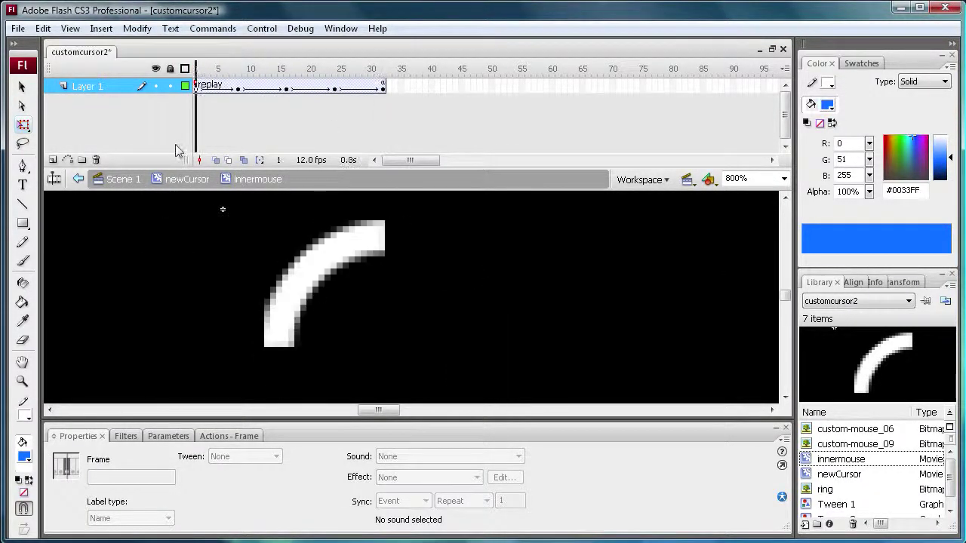
pyautogui.moveTo(196, 146); pyautogui.dragTo(341, 136)
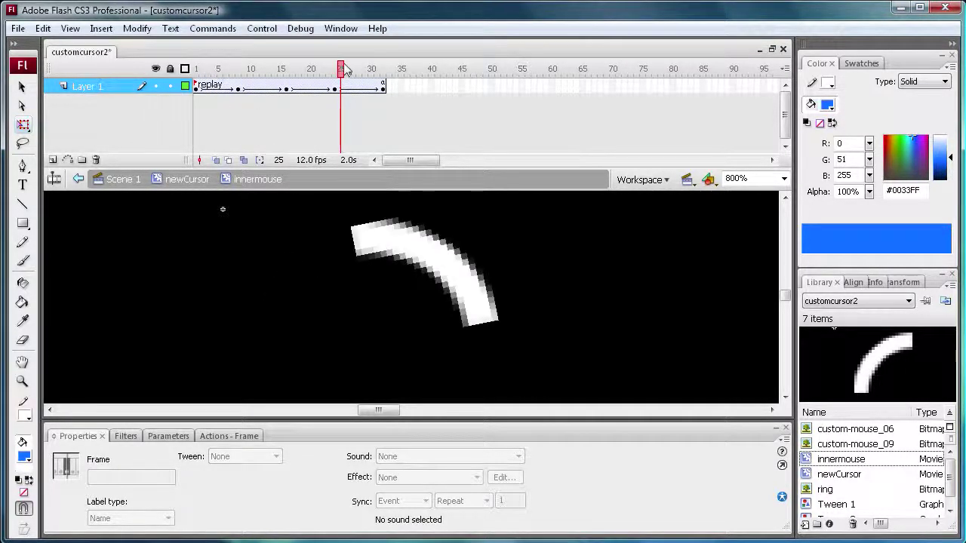
# Step: Return to the newCursor clip and position the innermouse arc inside the ring at X 10.4, Y 18.4
pyautogui.click(172, 180)
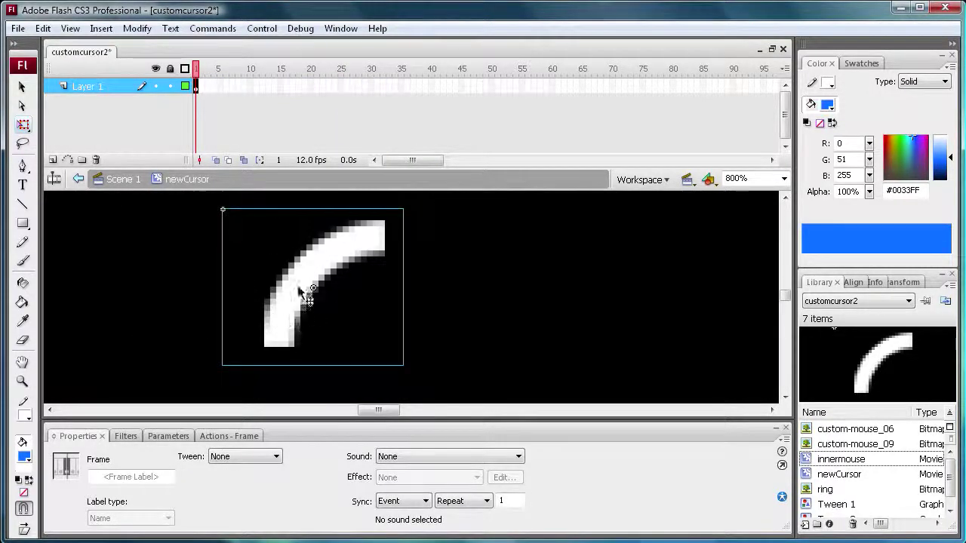
pyautogui.click(22, 380)
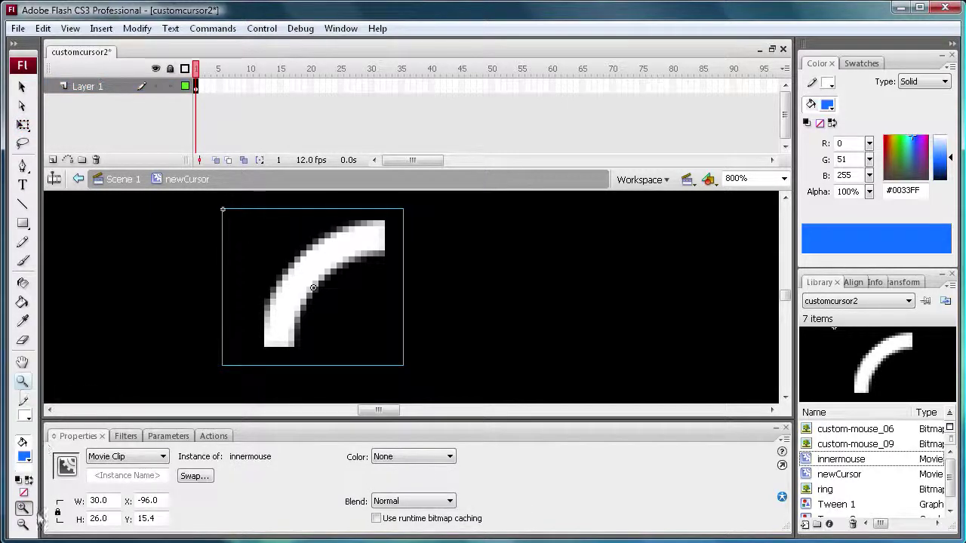
pyautogui.click(150, 330)
pyautogui.click(391, 315)
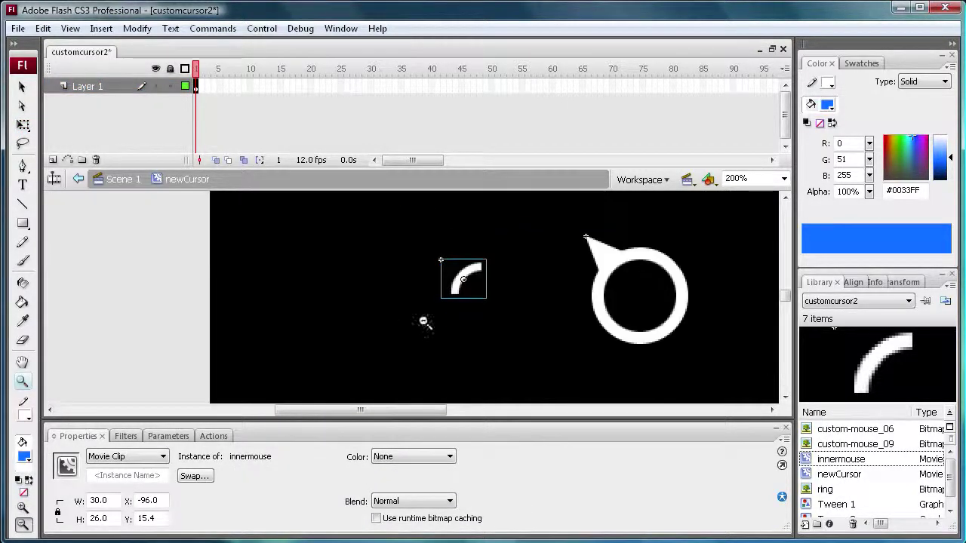
pyautogui.moveTo(435, 411); pyautogui.dragTo(468, 410)
pyautogui.click(25, 89)
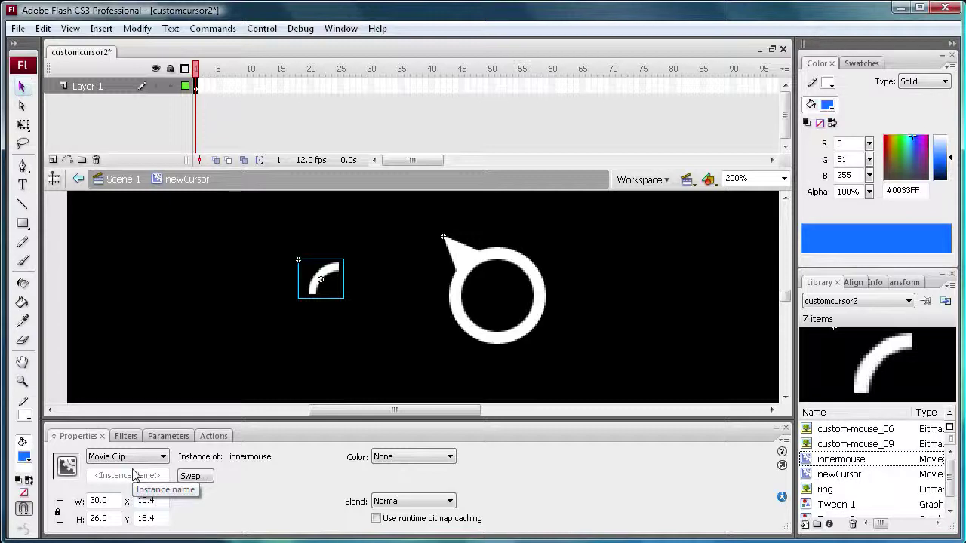
pyautogui.press('Tab')
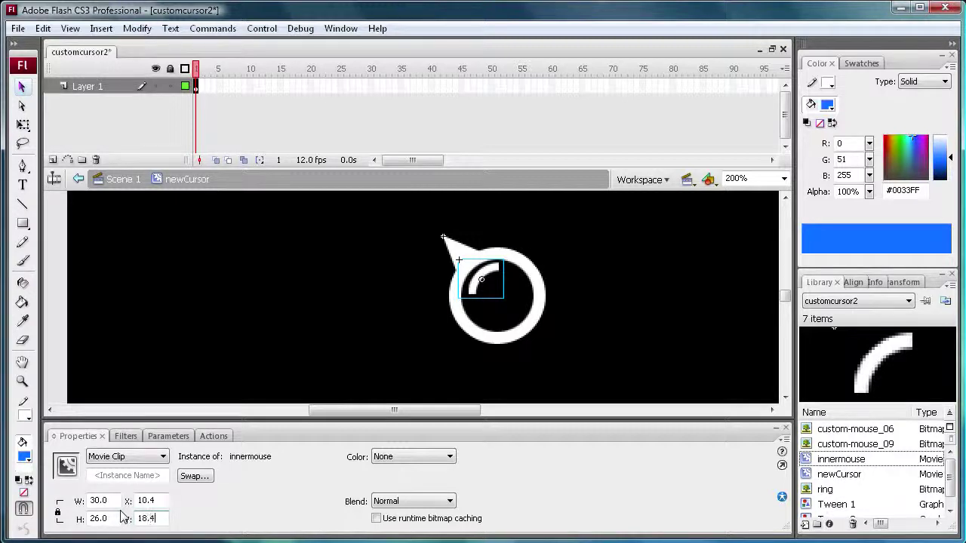
pyautogui.write('18.4')
pyautogui.press('Return')
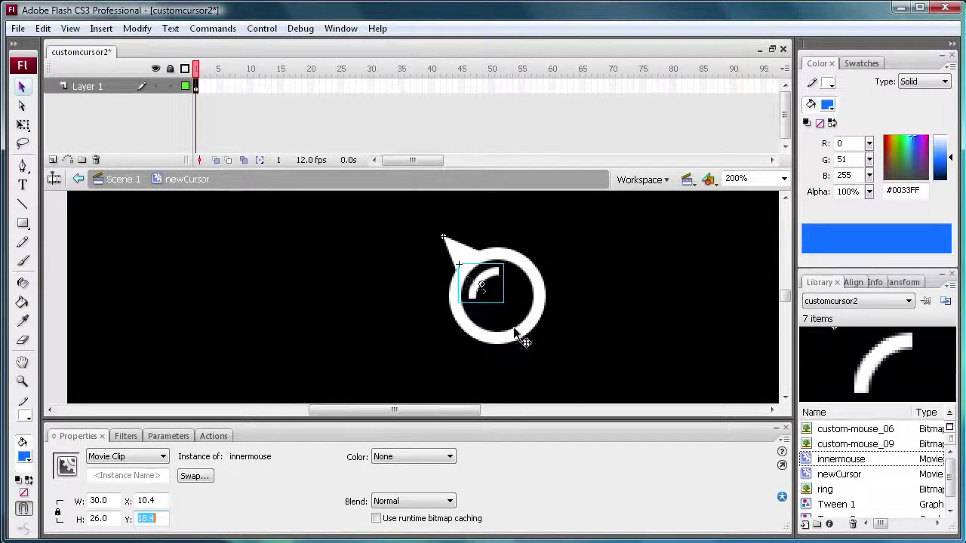
pyautogui.click(254, 265)
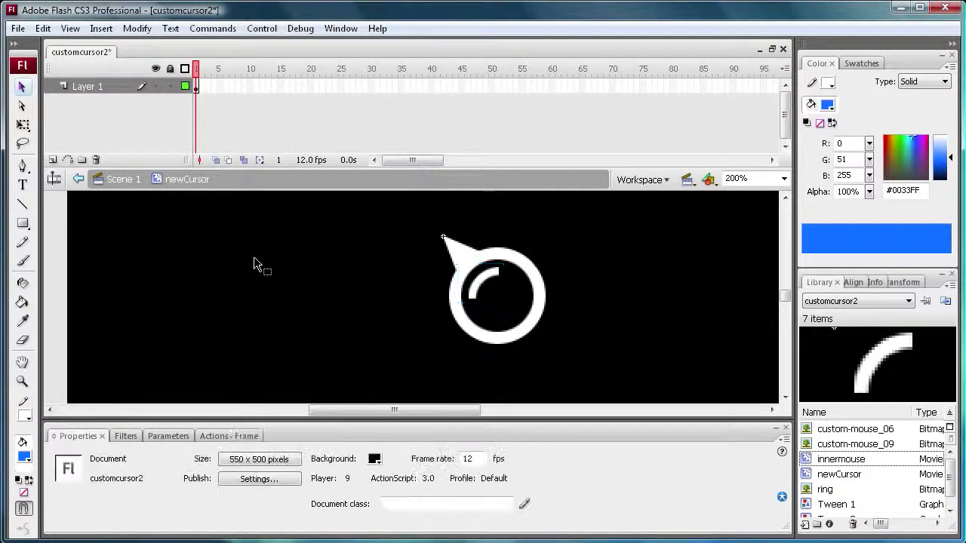
# Step: Place the custom-mouse_06 bitmap beside the ring and convert it to a movie clip named innermouse2
pyautogui.click(839, 430)
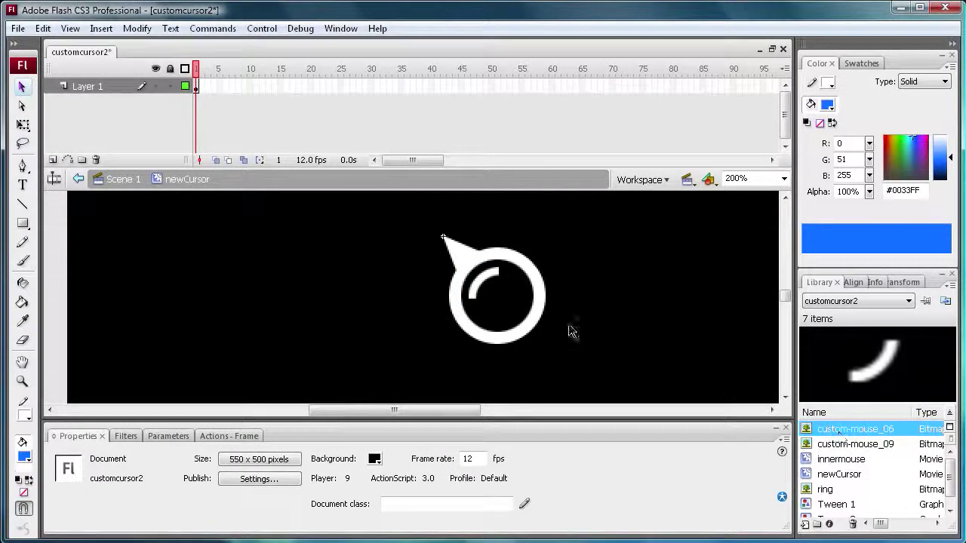
pyautogui.moveTo(864, 430); pyautogui.dragTo(304, 284)
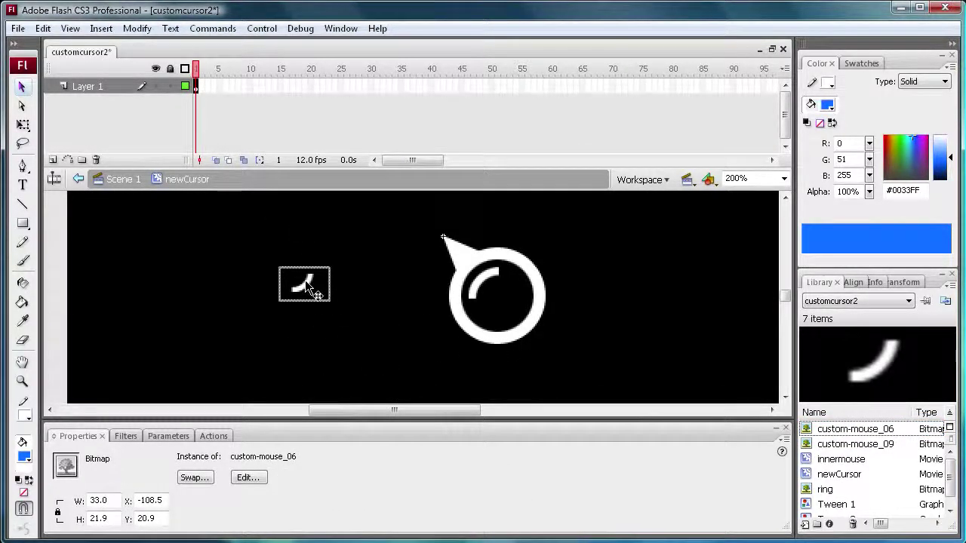
pyautogui.press('F8')
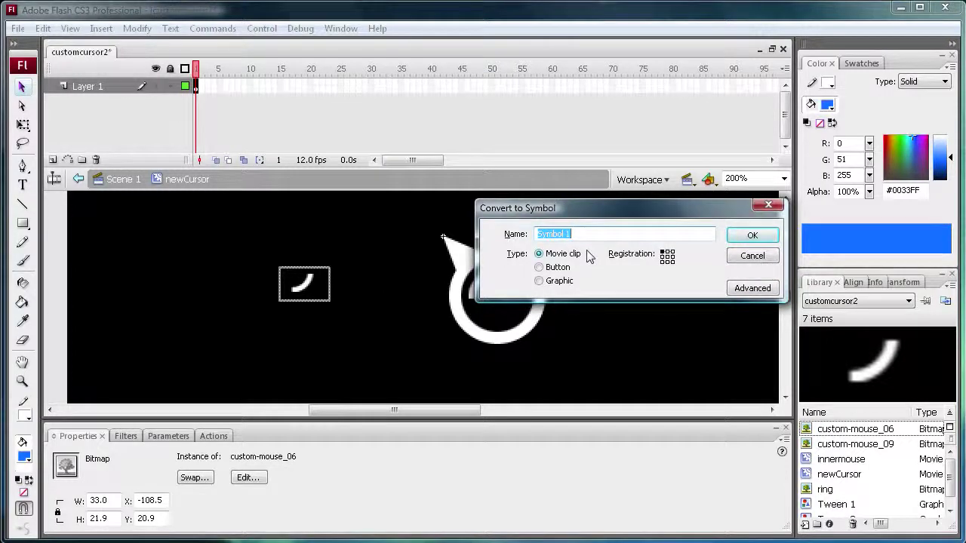
pyautogui.write('in')
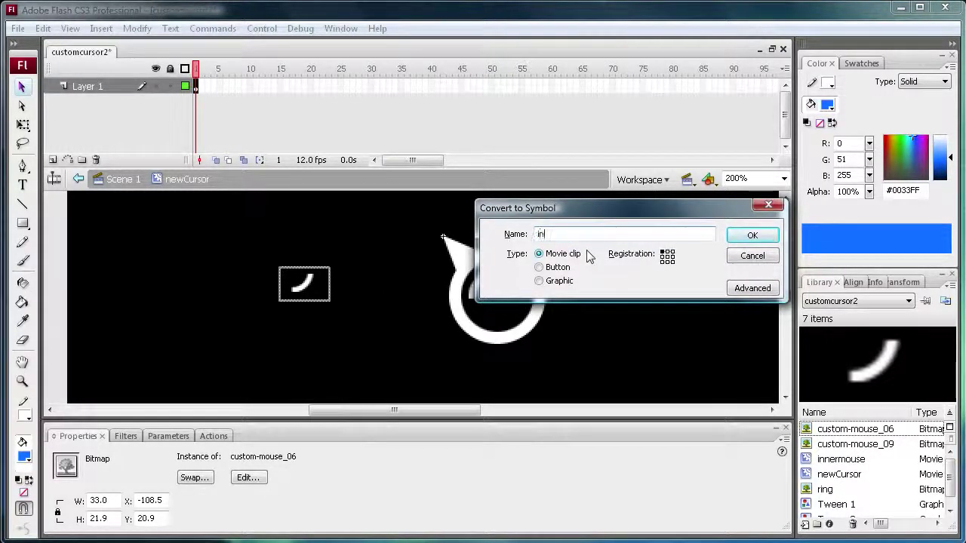
pyautogui.write('nermouse2')
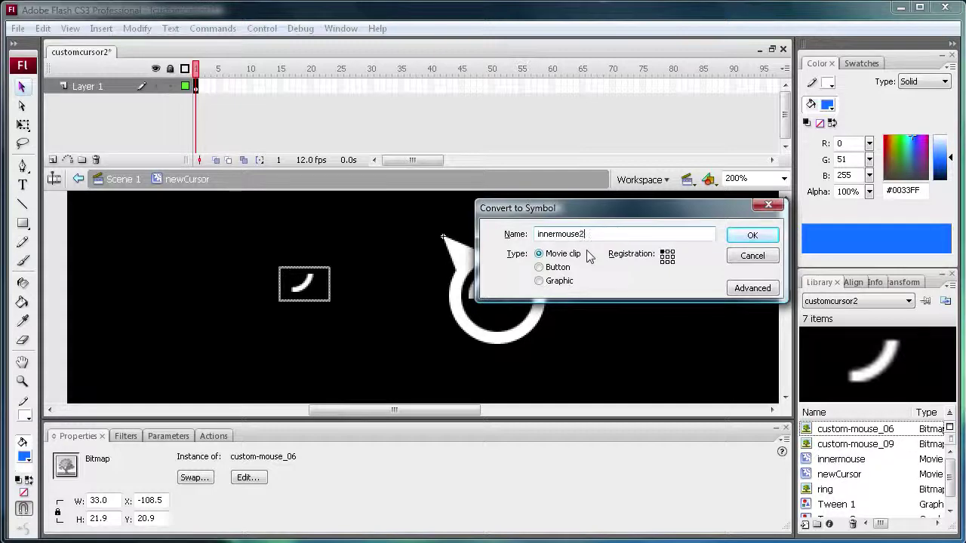
pyautogui.click(743, 237)
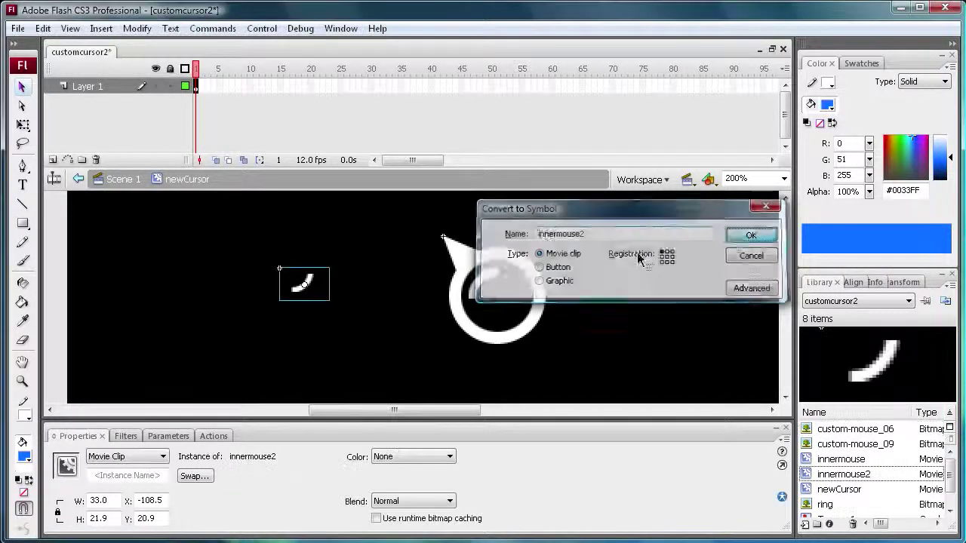
# Step: Open innermouse2 for editing and examine the size and position of its small arc at frame 1
pyautogui.doubleClick(316, 286)
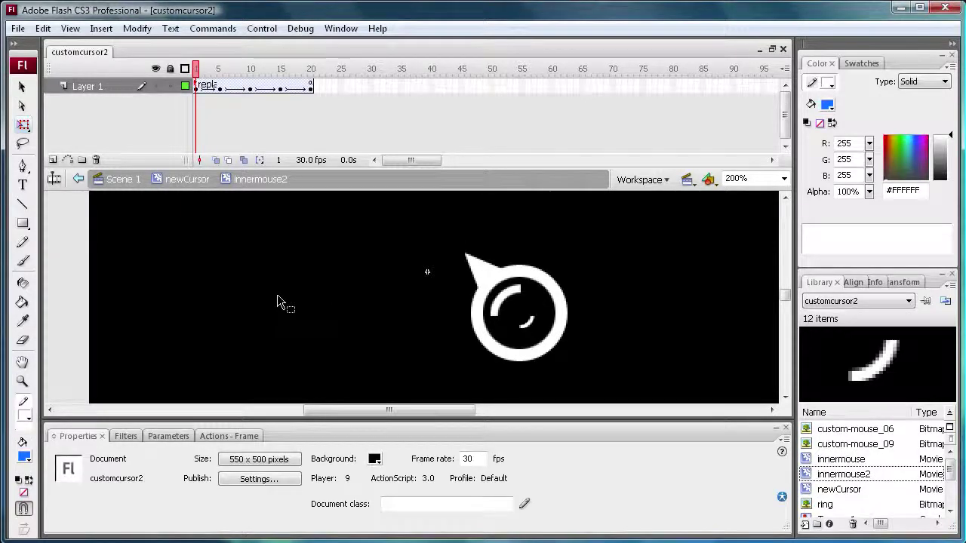
pyautogui.click(534, 326)
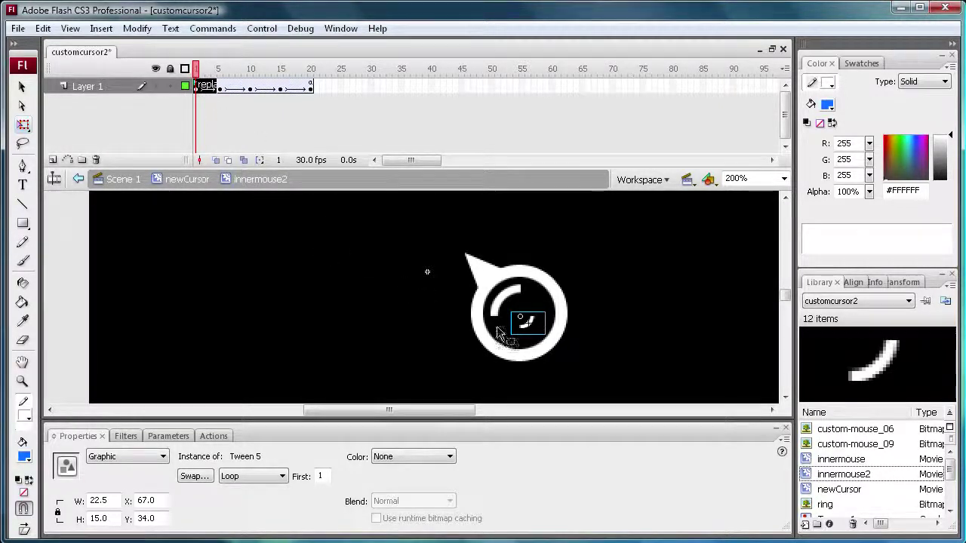
pyautogui.click(218, 88)
pyautogui.click(196, 86)
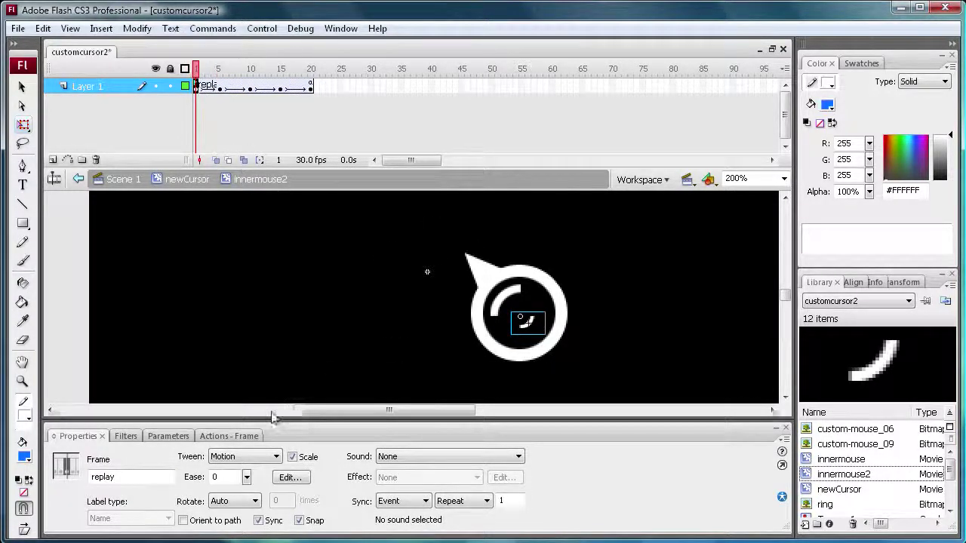
pyautogui.click(522, 323)
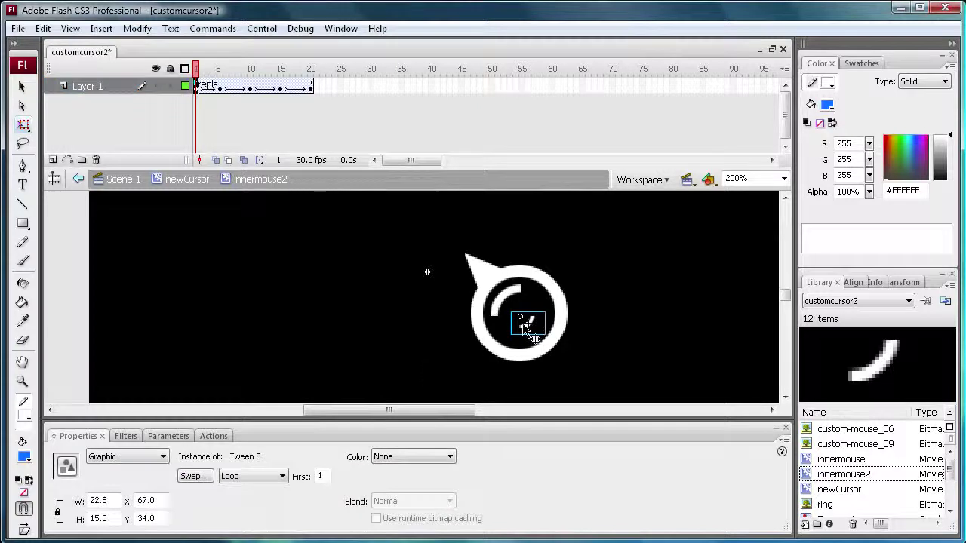
pyautogui.doubleClick(90, 500)
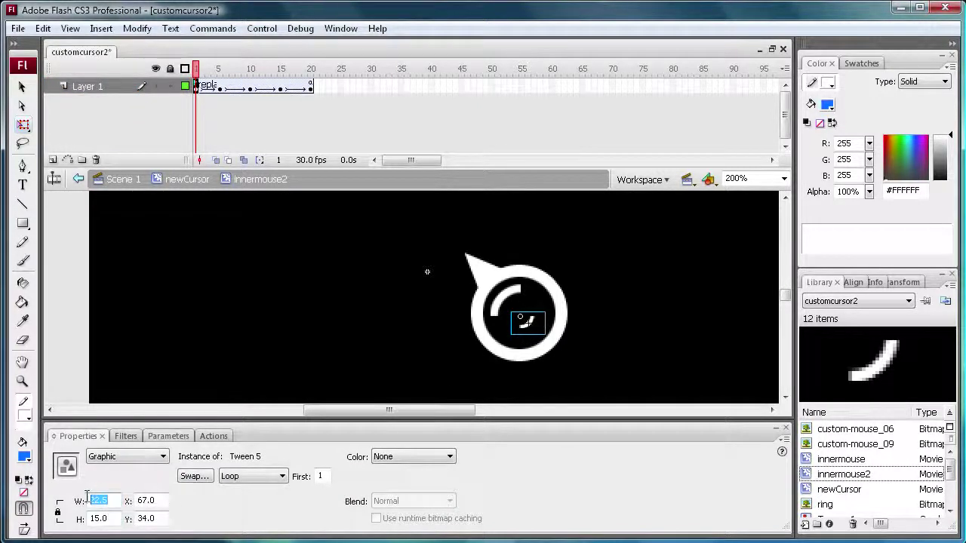
pyautogui.doubleClick(98, 518)
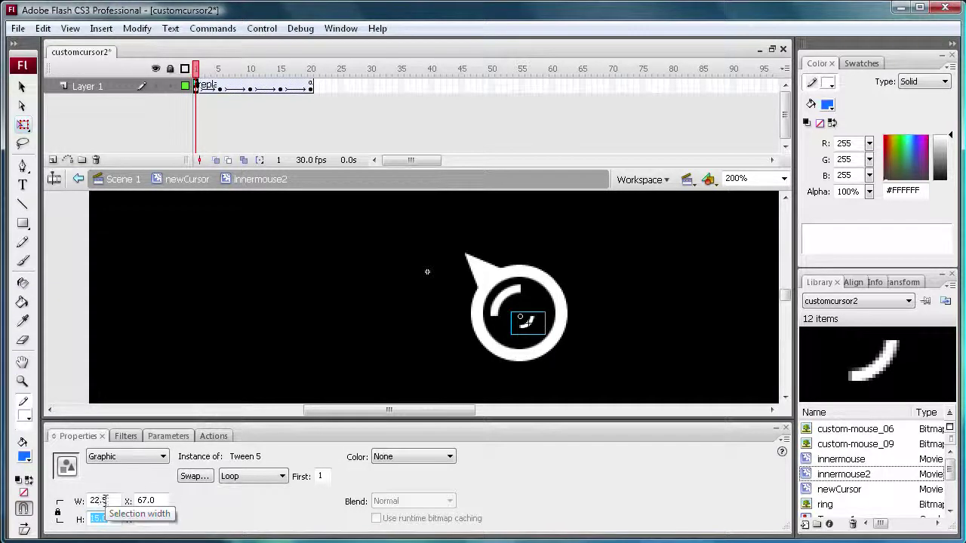
pyautogui.click(157, 499)
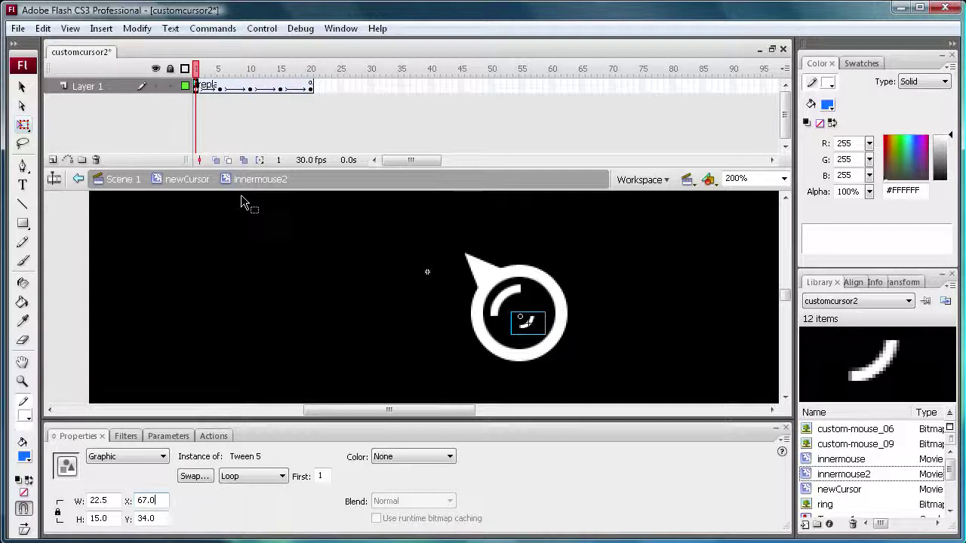
pyautogui.click(671, 336)
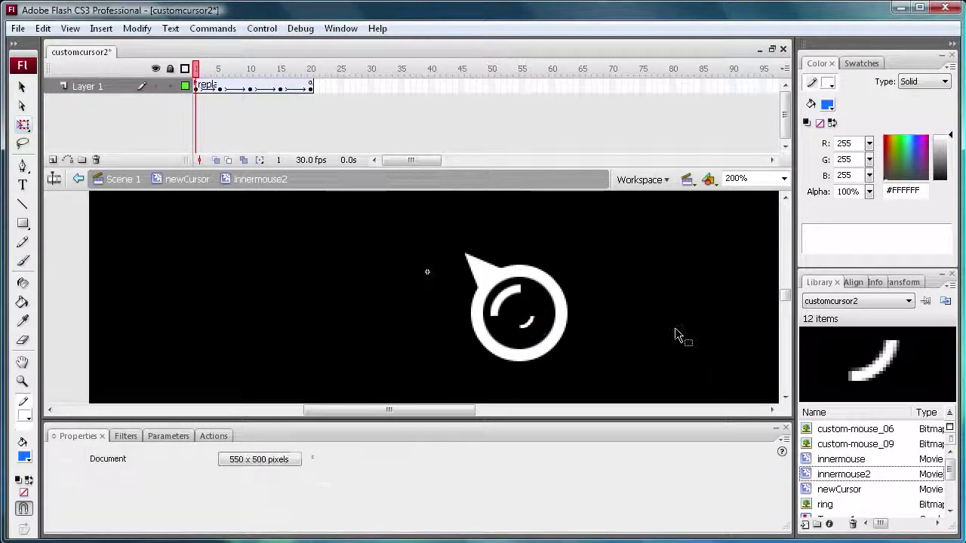
# Step: Go back to the newCursor clip, reopen innermouse2 and check the frame label on frame 1 of Layer 1
pyautogui.click(187, 180)
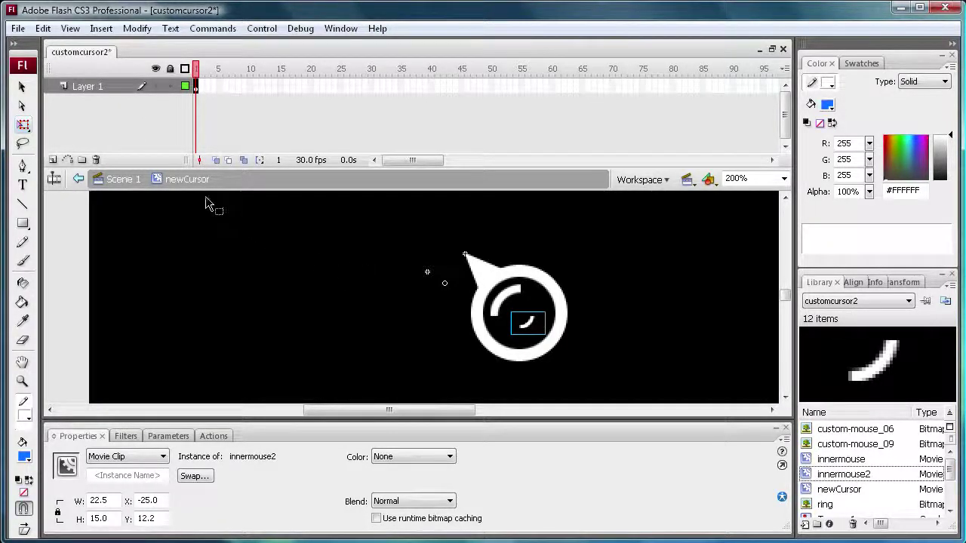
pyautogui.doubleClick(532, 326)
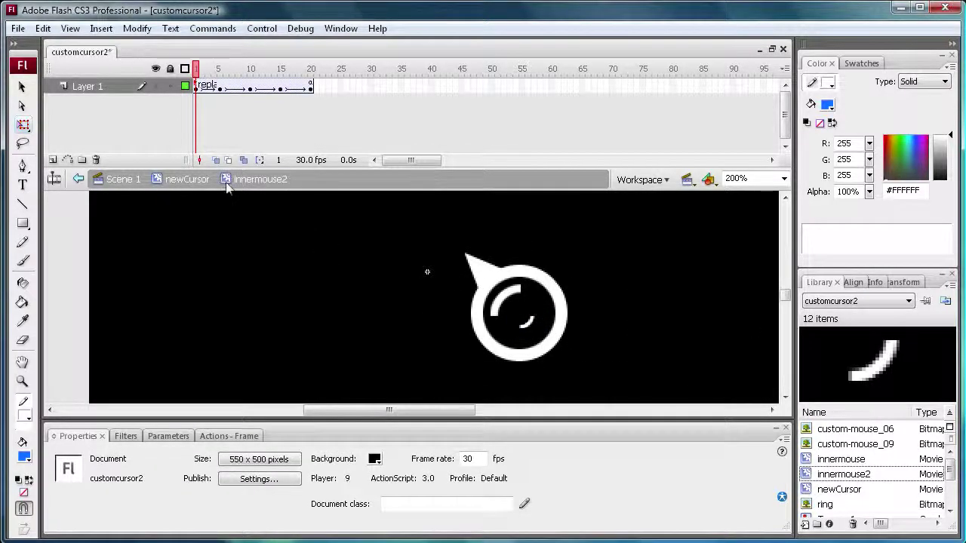
pyautogui.click(195, 88)
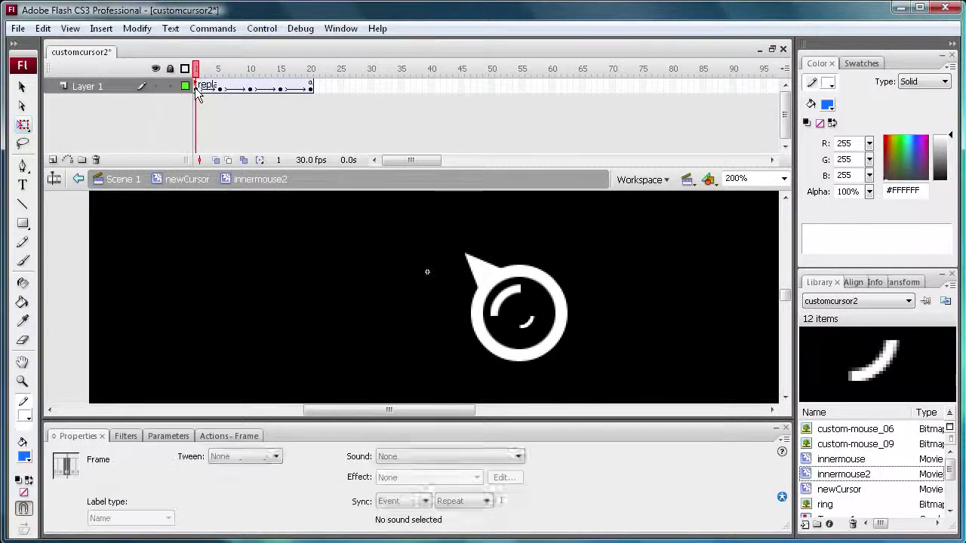
pyautogui.moveTo(125, 478); pyautogui.dragTo(64, 466)
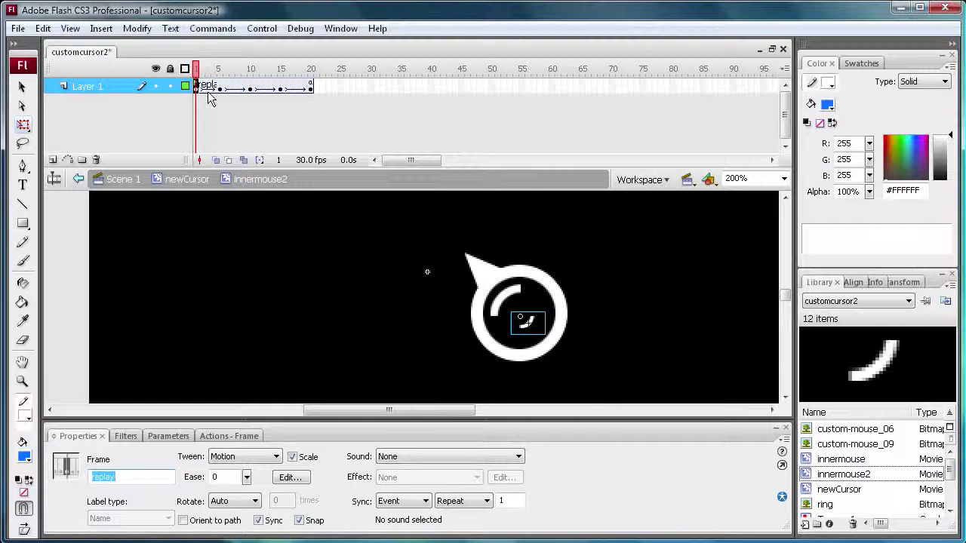
# Step: Preview the small arc's rotation across innermouse2's keyframes, from frame 1 through frame 15
pyautogui.click(220, 68)
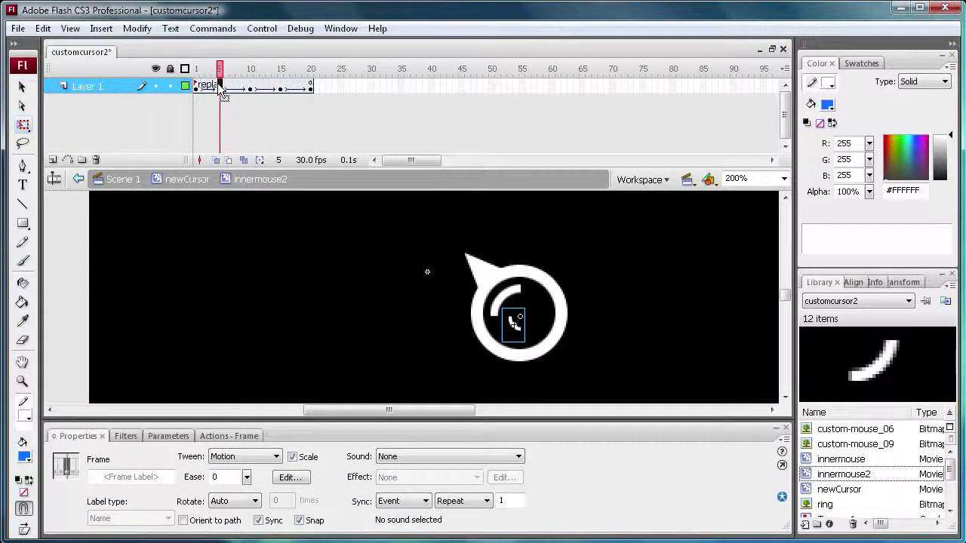
pyautogui.click(215, 69)
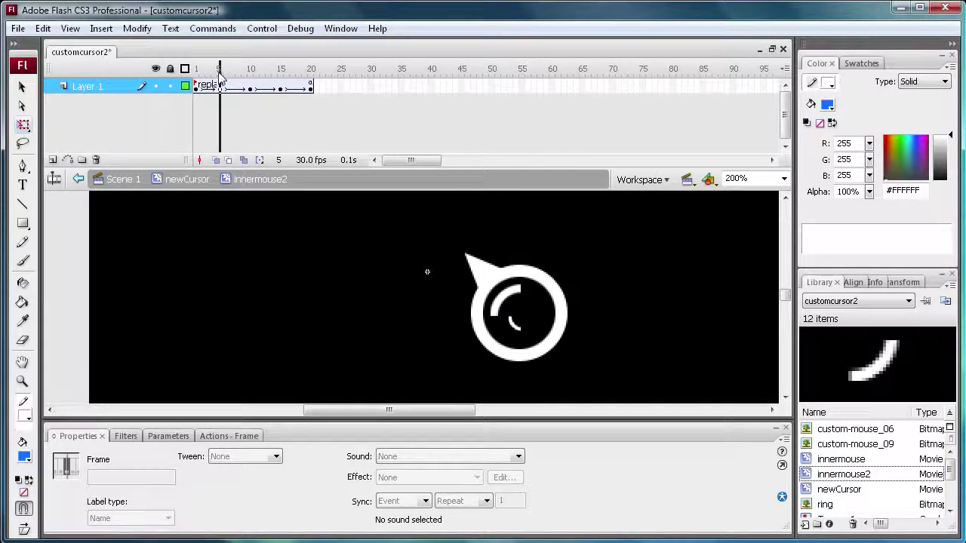
pyautogui.click(219, 86)
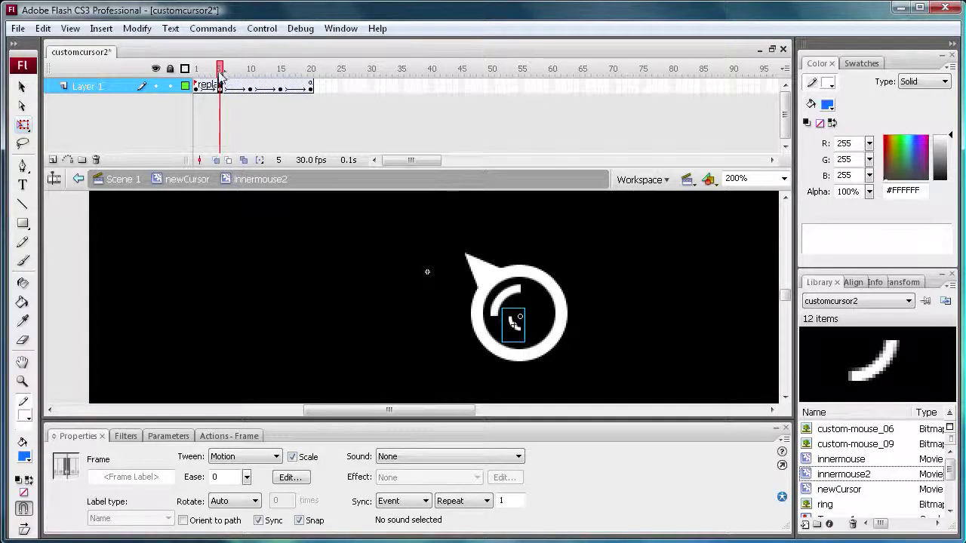
pyautogui.click(198, 70)
pyautogui.moveTo(198, 74); pyautogui.dragTo(276, 118)
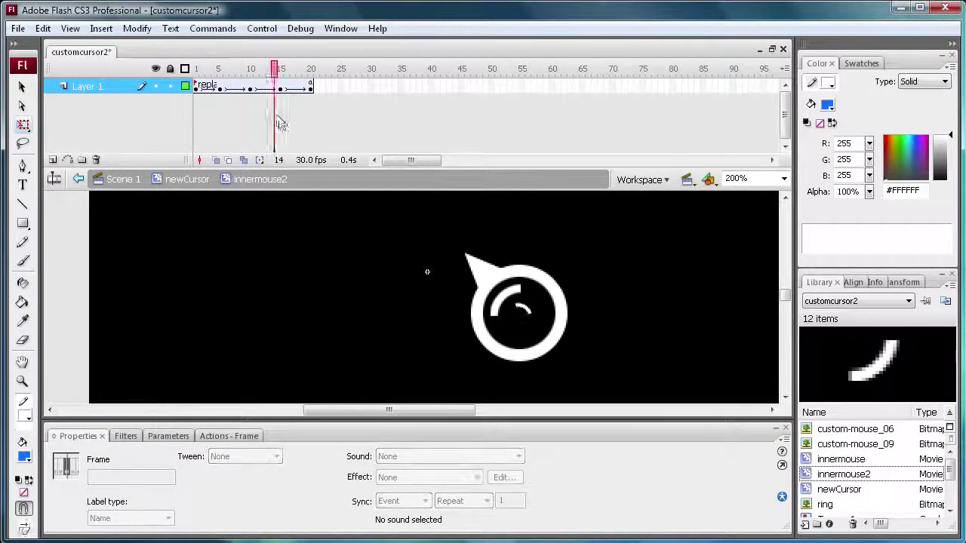
pyautogui.click(519, 304)
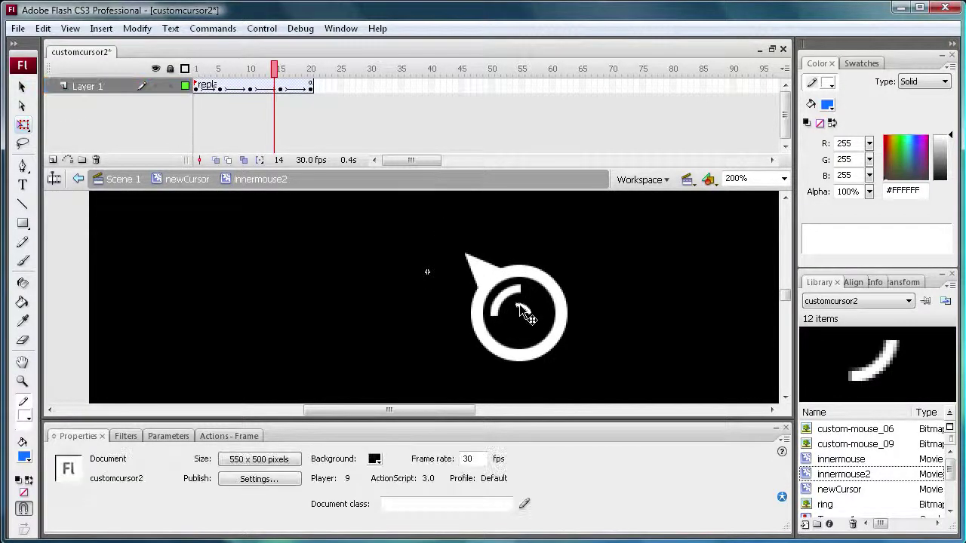
pyautogui.moveTo(275, 71); pyautogui.dragTo(281, 94)
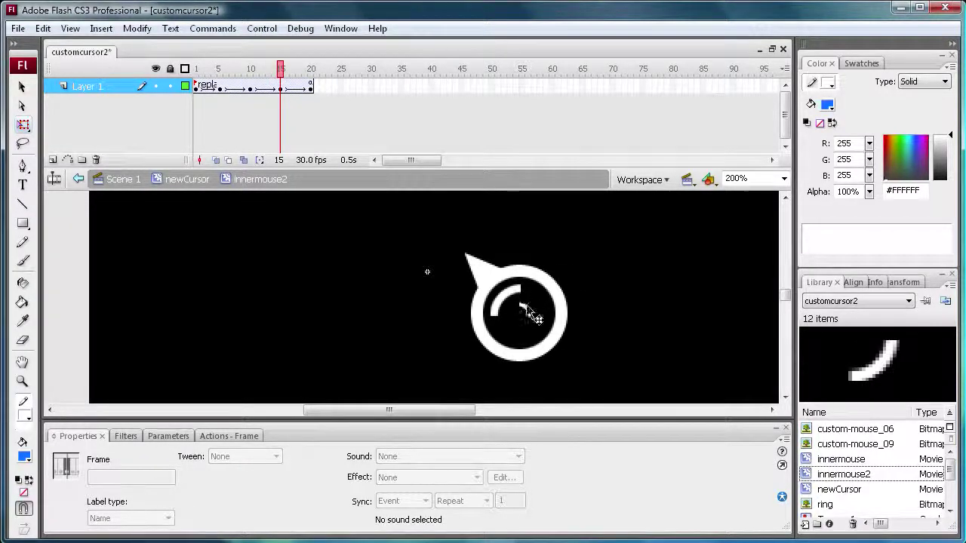
# Step: Return to Scene 1 and check the document's frame rate
pyautogui.click(117, 181)
pyautogui.click(81, 266)
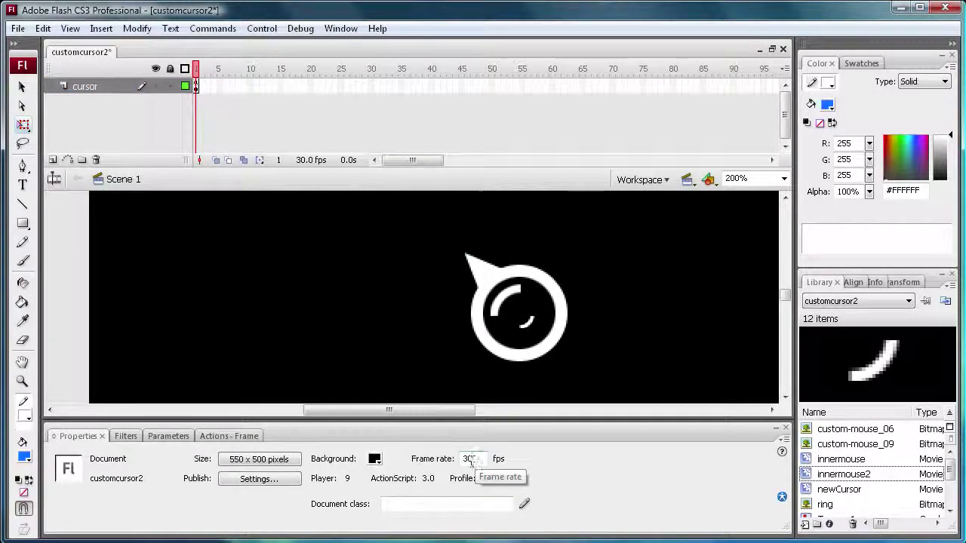
pyautogui.click(472, 458)
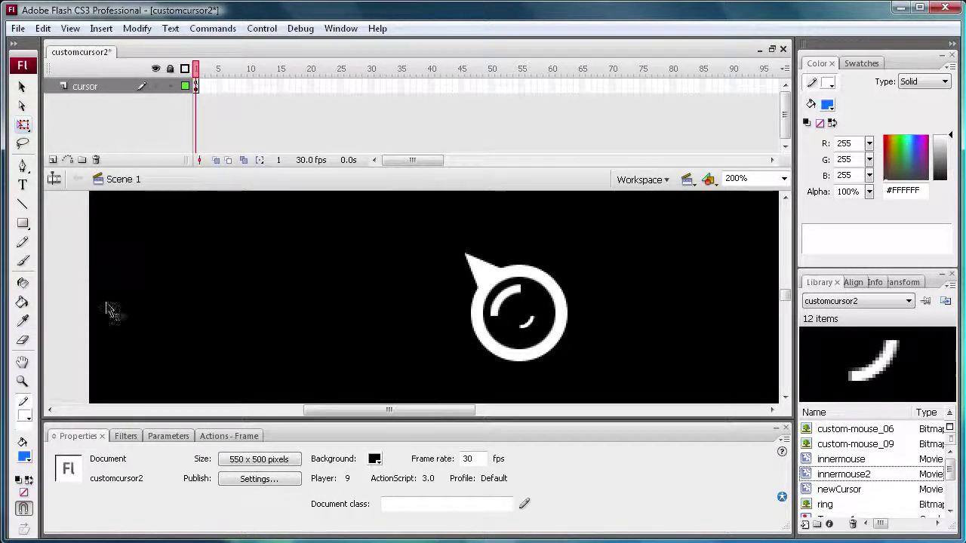
# Step: Look inside the newCursor clip, return to Scene 1, and test the movie, closing the preview when done
pyautogui.click(494, 294)
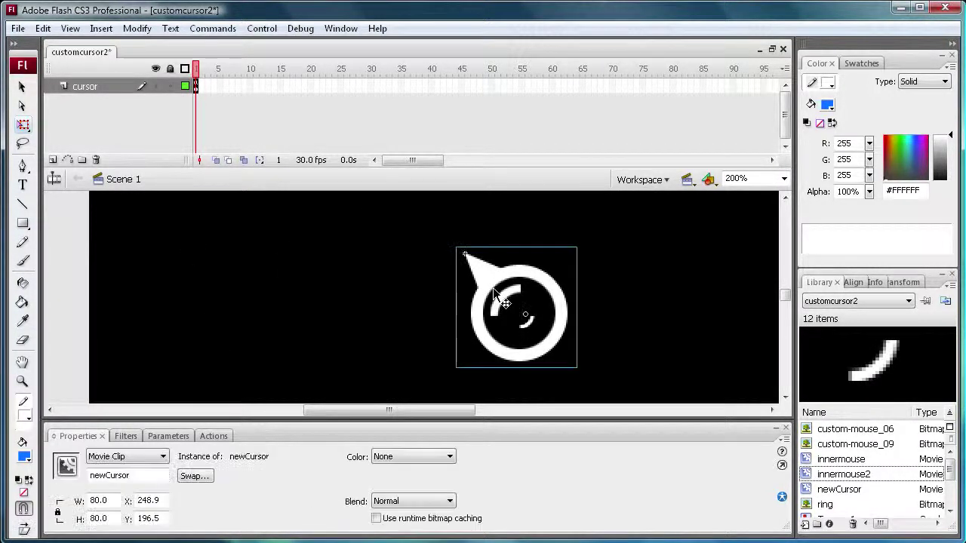
pyautogui.doubleClick(504, 287)
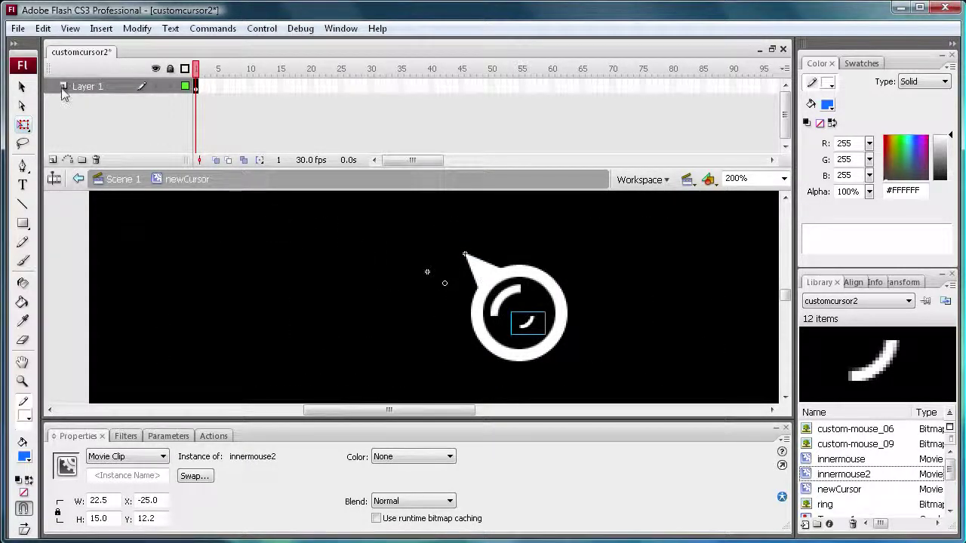
pyautogui.click(127, 181)
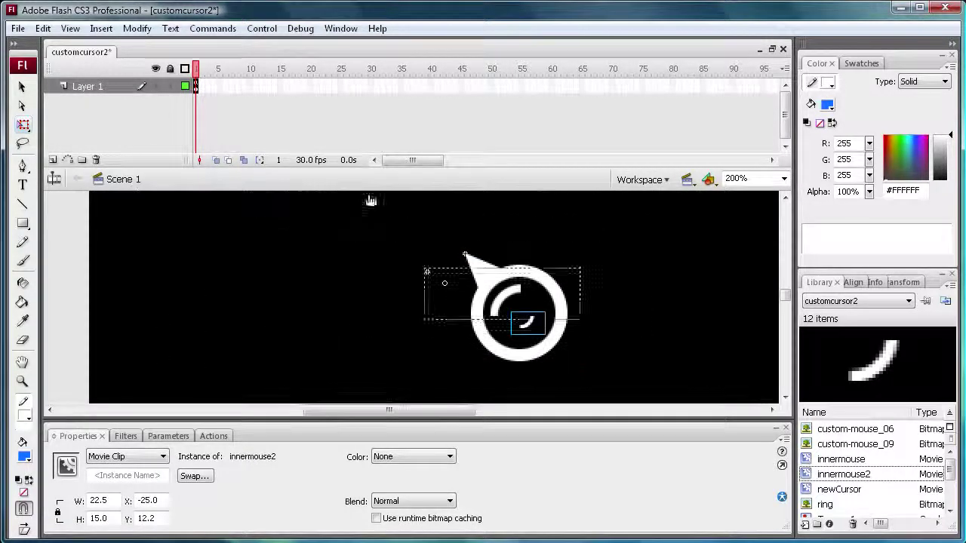
pyautogui.click(261, 29)
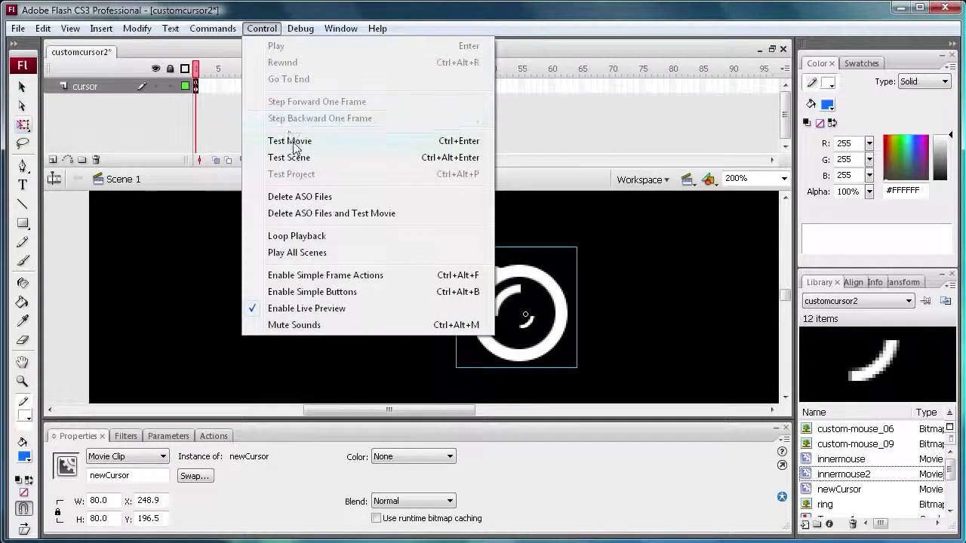
pyautogui.click(294, 143)
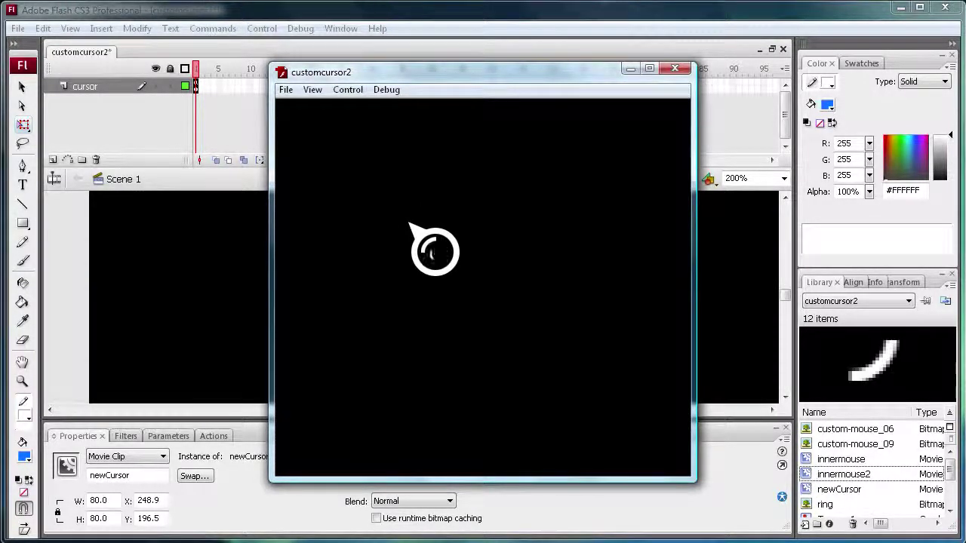
pyautogui.click(668, 73)
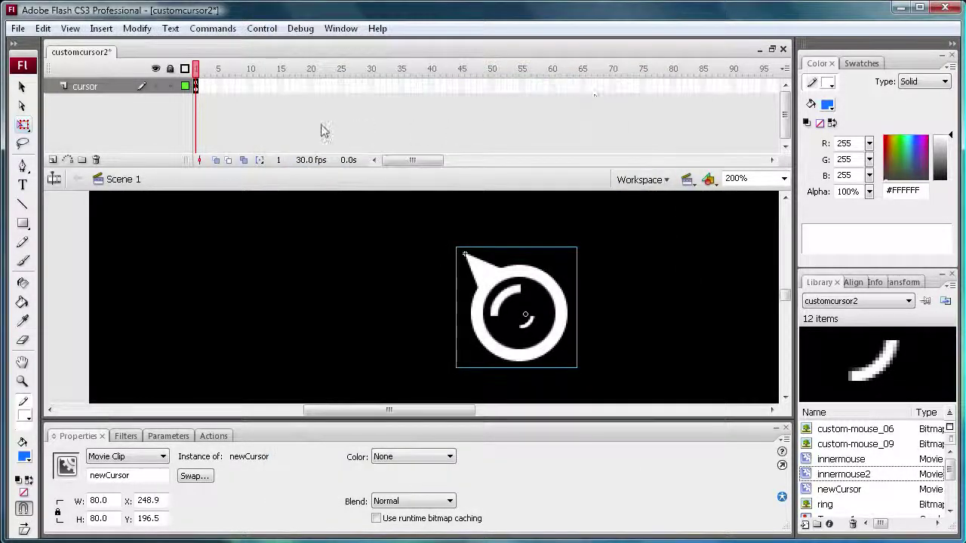
# Step: Open the innermouse clip inside newCursor and change the frame 32 script to gotoAndPlay("replay");
pyautogui.click(369, 254)
pyautogui.doubleClick(462, 292)
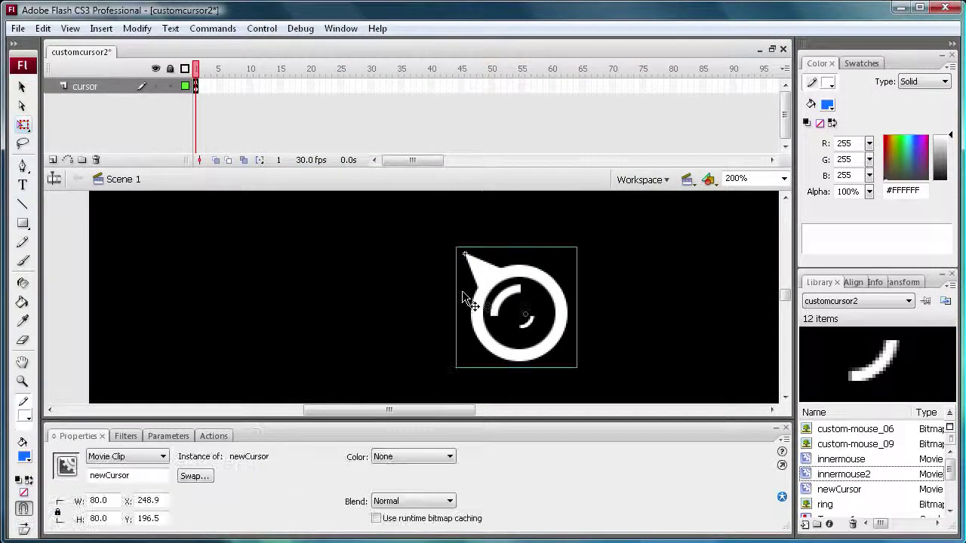
pyautogui.click(493, 300)
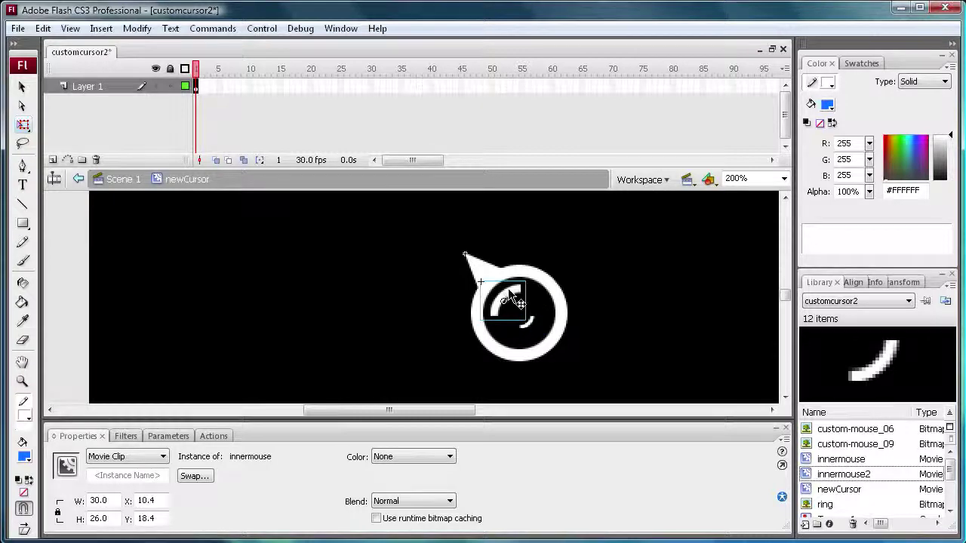
pyautogui.doubleClick(508, 288)
pyautogui.click(242, 436)
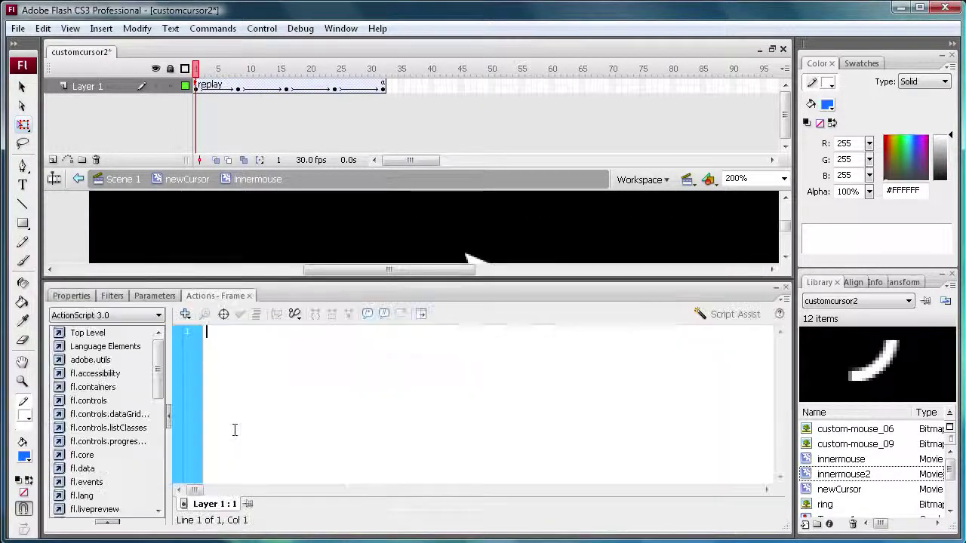
pyautogui.click(383, 86)
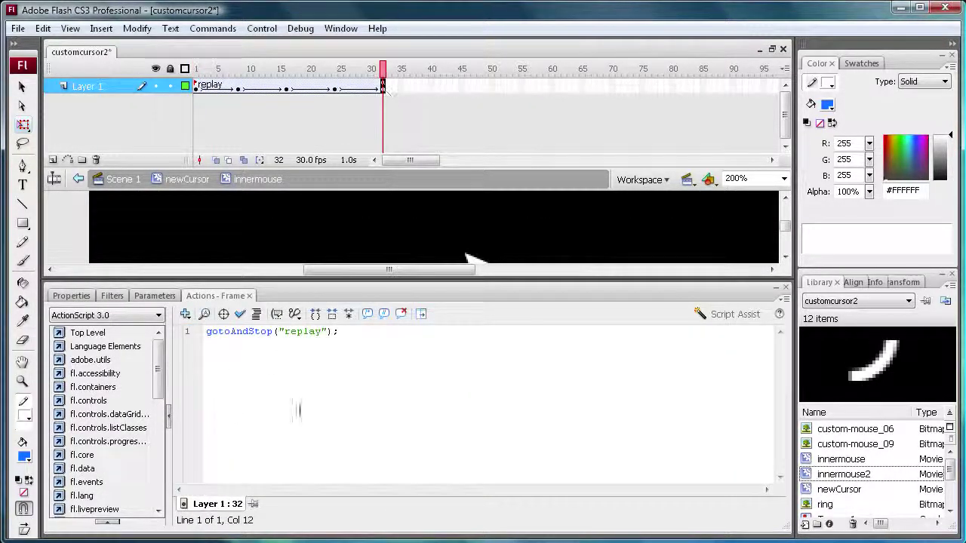
pyautogui.moveTo(248, 332); pyautogui.dragTo(267, 339)
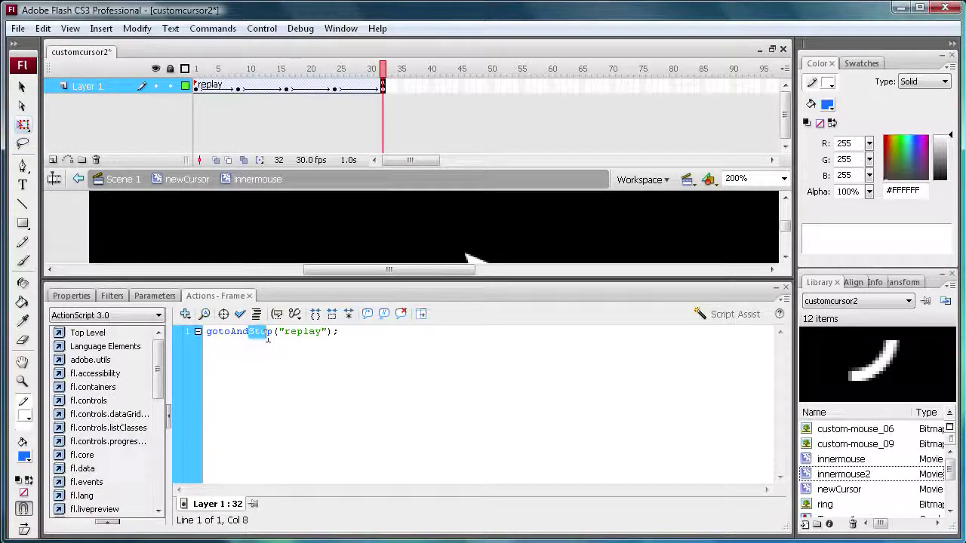
pyautogui.write('Play')
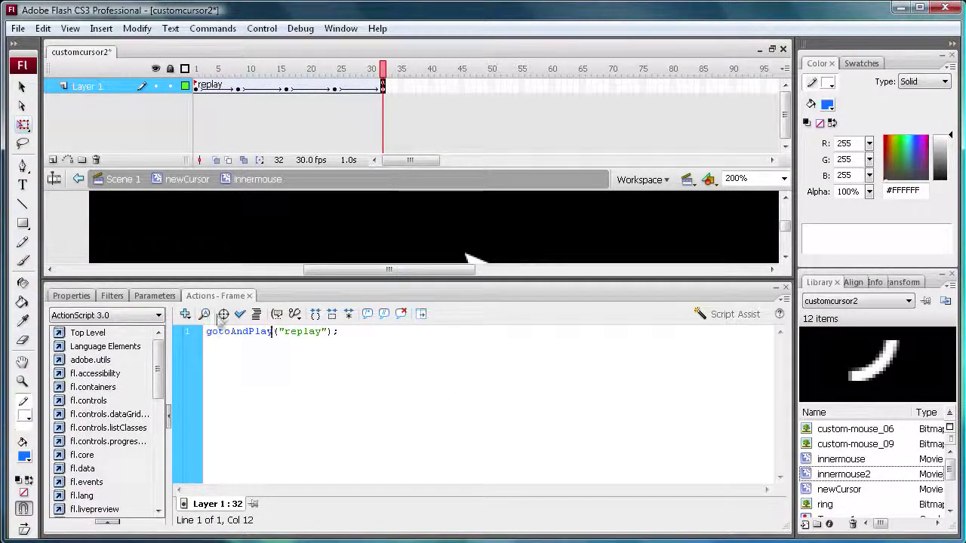
# Step: Return to Scene 1, show the frame properties again, and test the movie to check both arcs' rotation
pyautogui.click(123, 178)
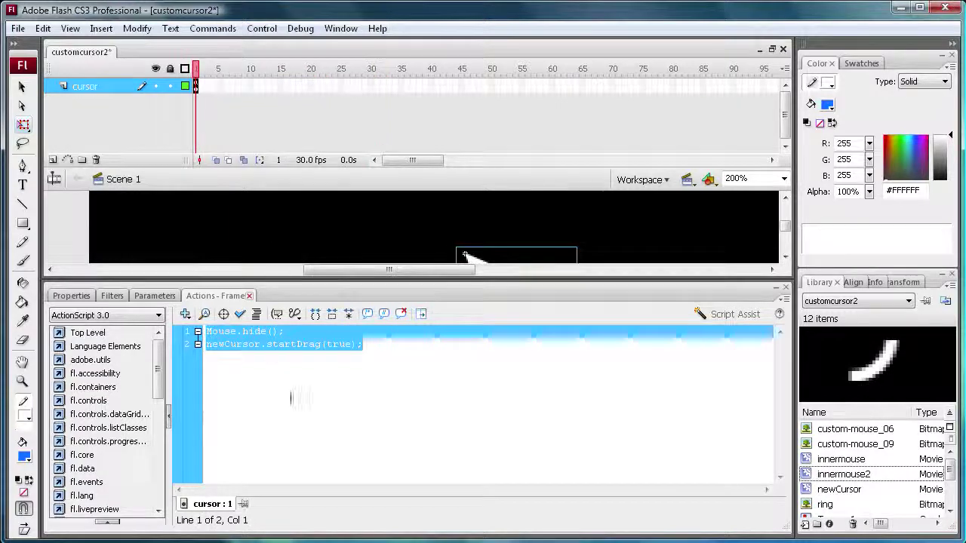
pyautogui.click(71, 295)
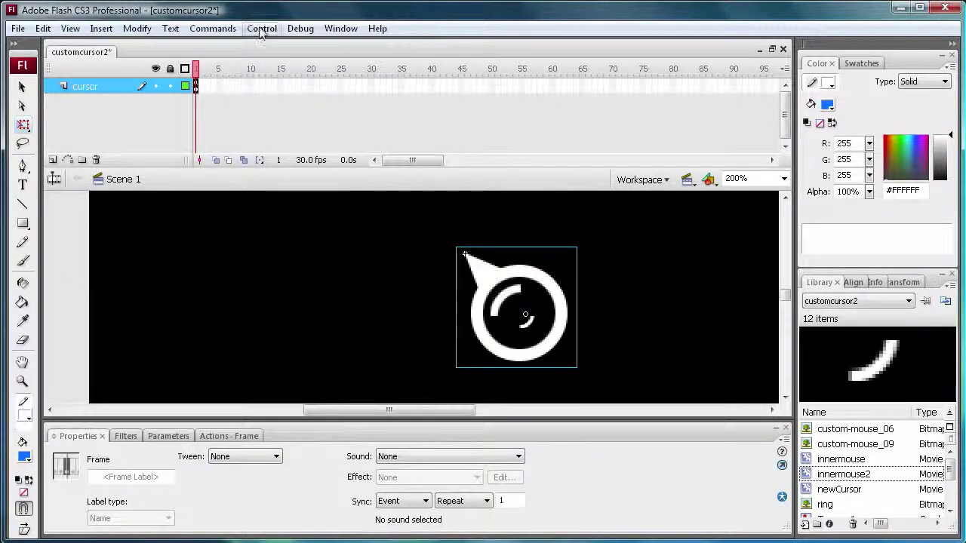
pyautogui.click(260, 30)
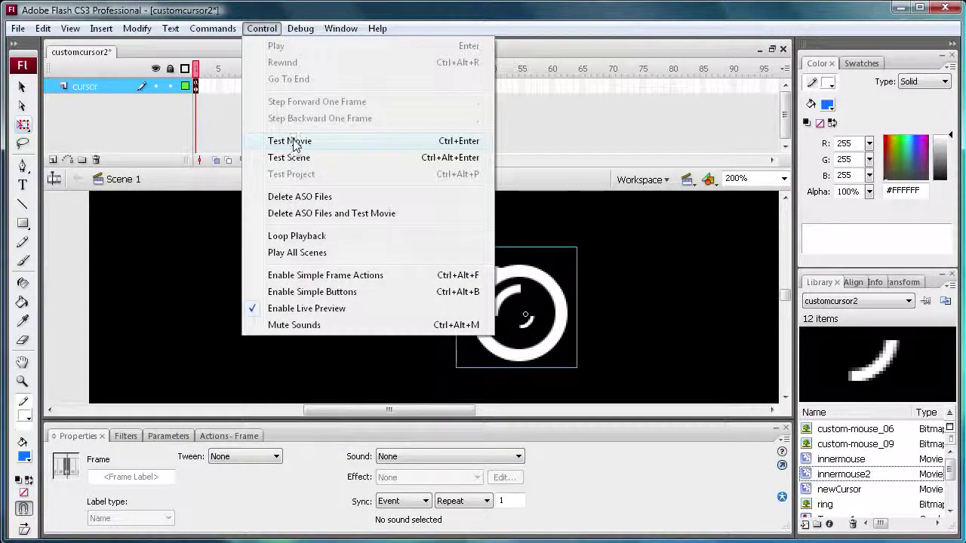
pyautogui.click(294, 143)
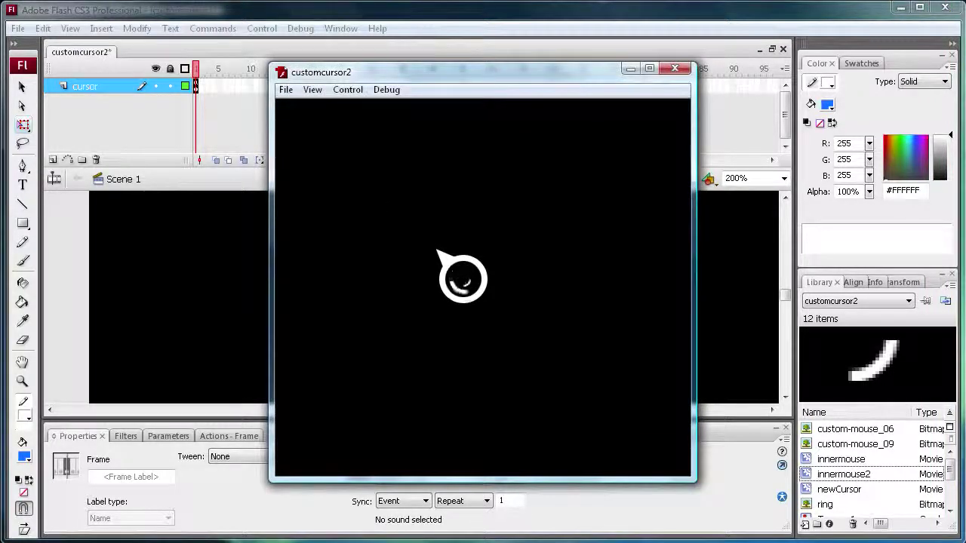